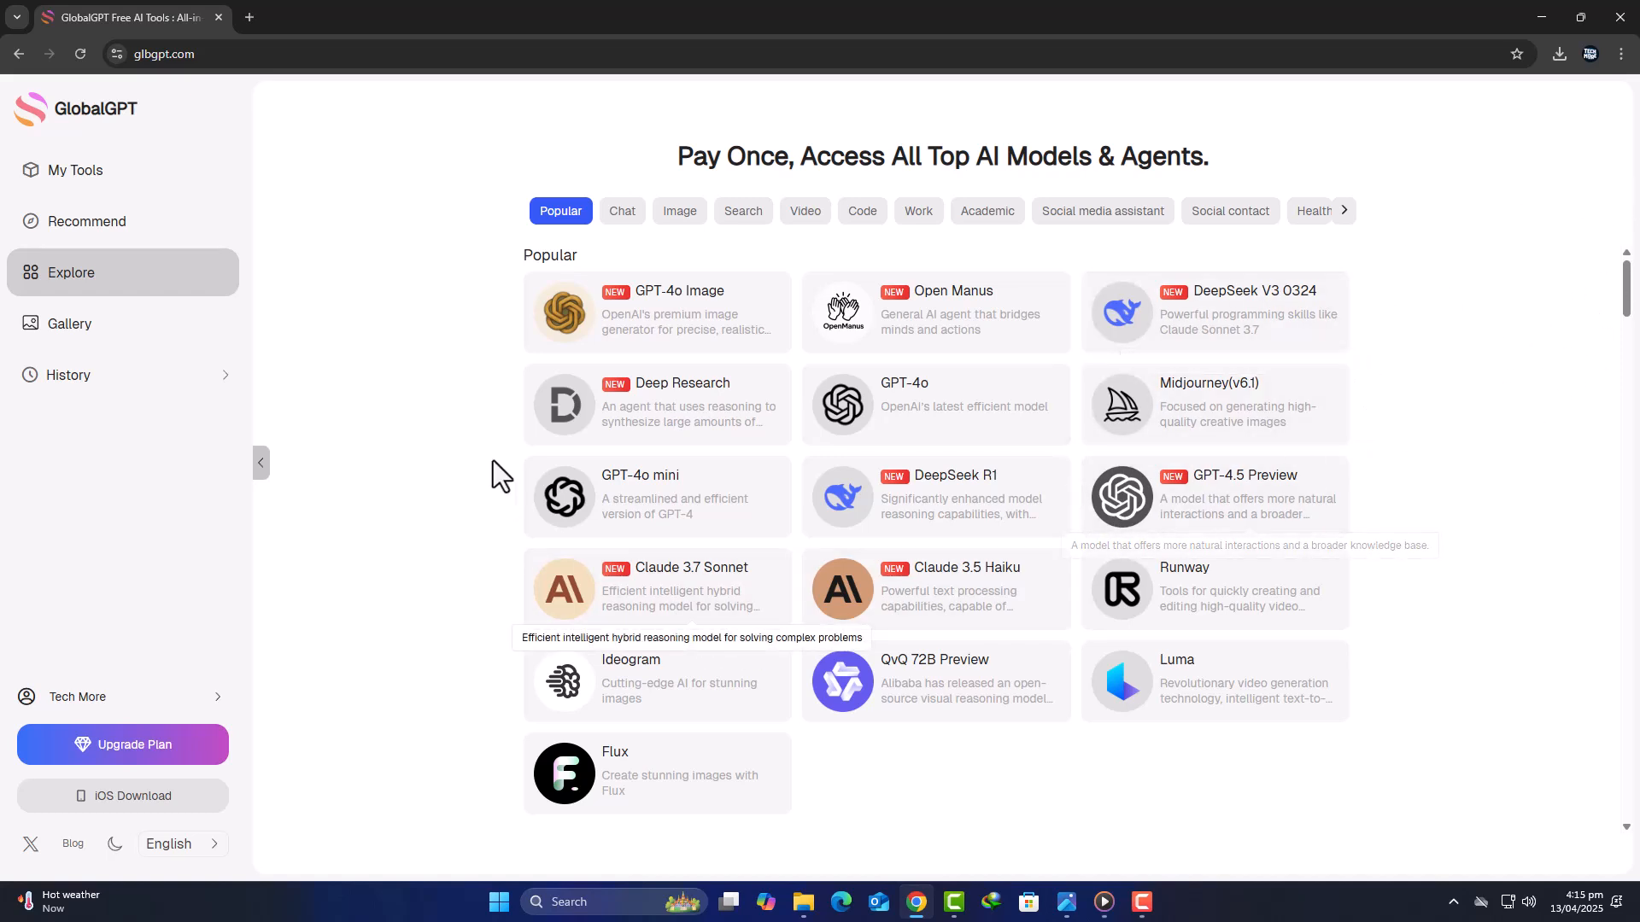
{"action": "scroll", "coordinate": [773, 461], "scroll_direction": "down", "scroll_amount": 1}
{"action": "scroll", "coordinate": [1121, 611], "scroll_direction": "down", "scroll_amount": 1}
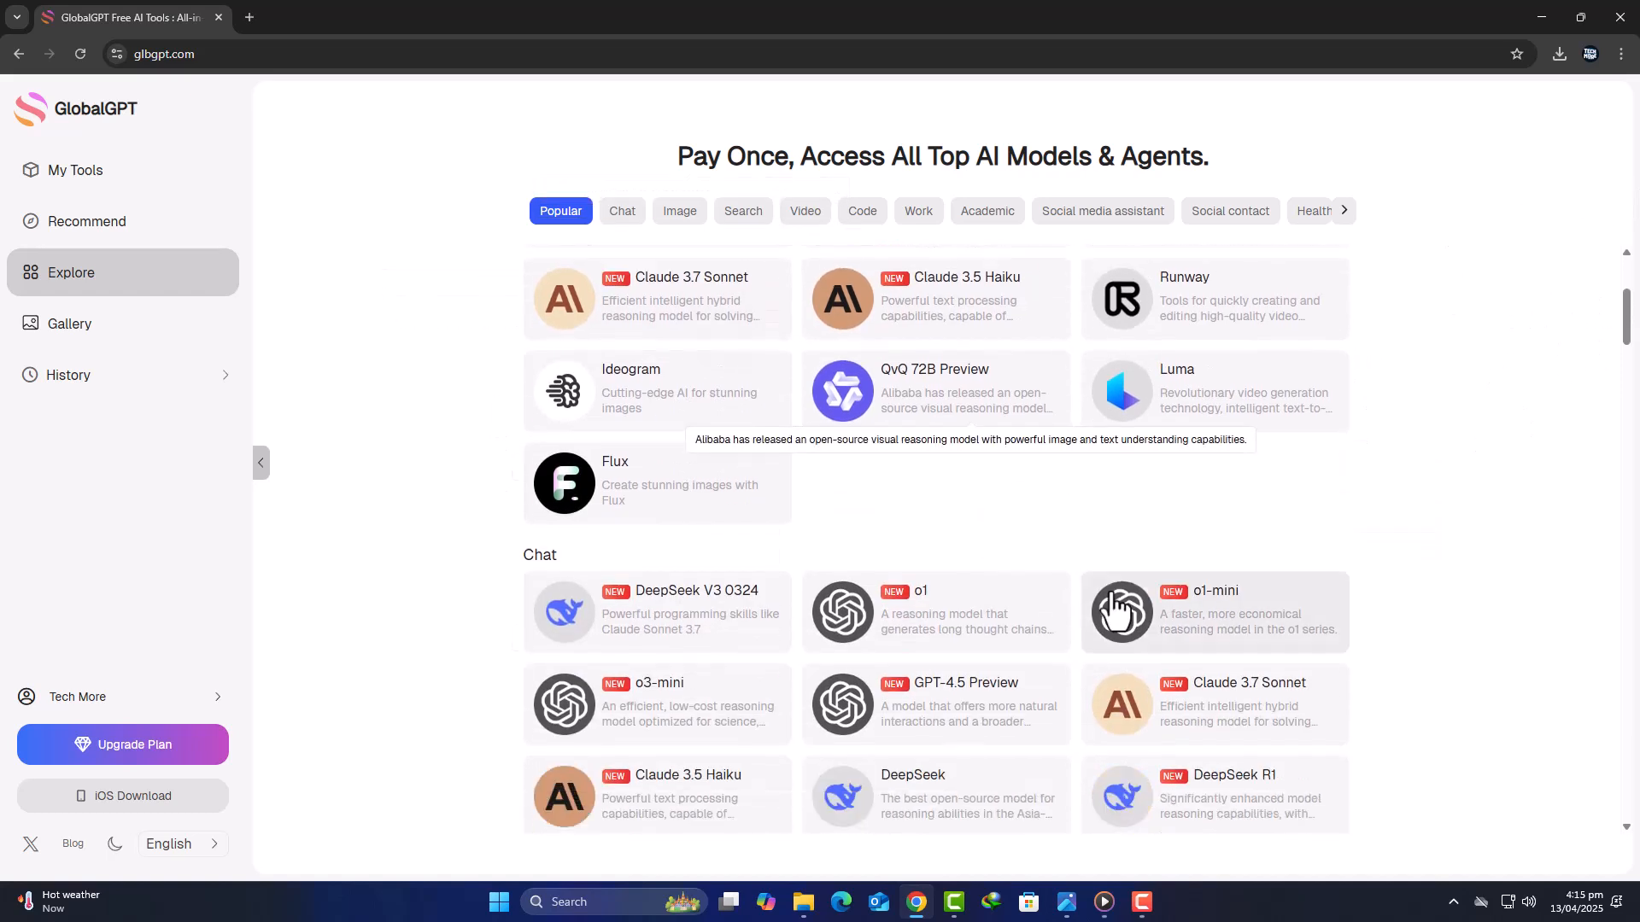
{"action": "scroll", "coordinate": [1198, 560], "scroll_direction": "down", "scroll_amount": 1}
{"action": "scroll", "coordinate": [1272, 590], "scroll_direction": "down", "scroll_amount": 2}
{"action": "scroll", "coordinate": [1272, 592], "scroll_direction": "down", "scroll_amount": 2}
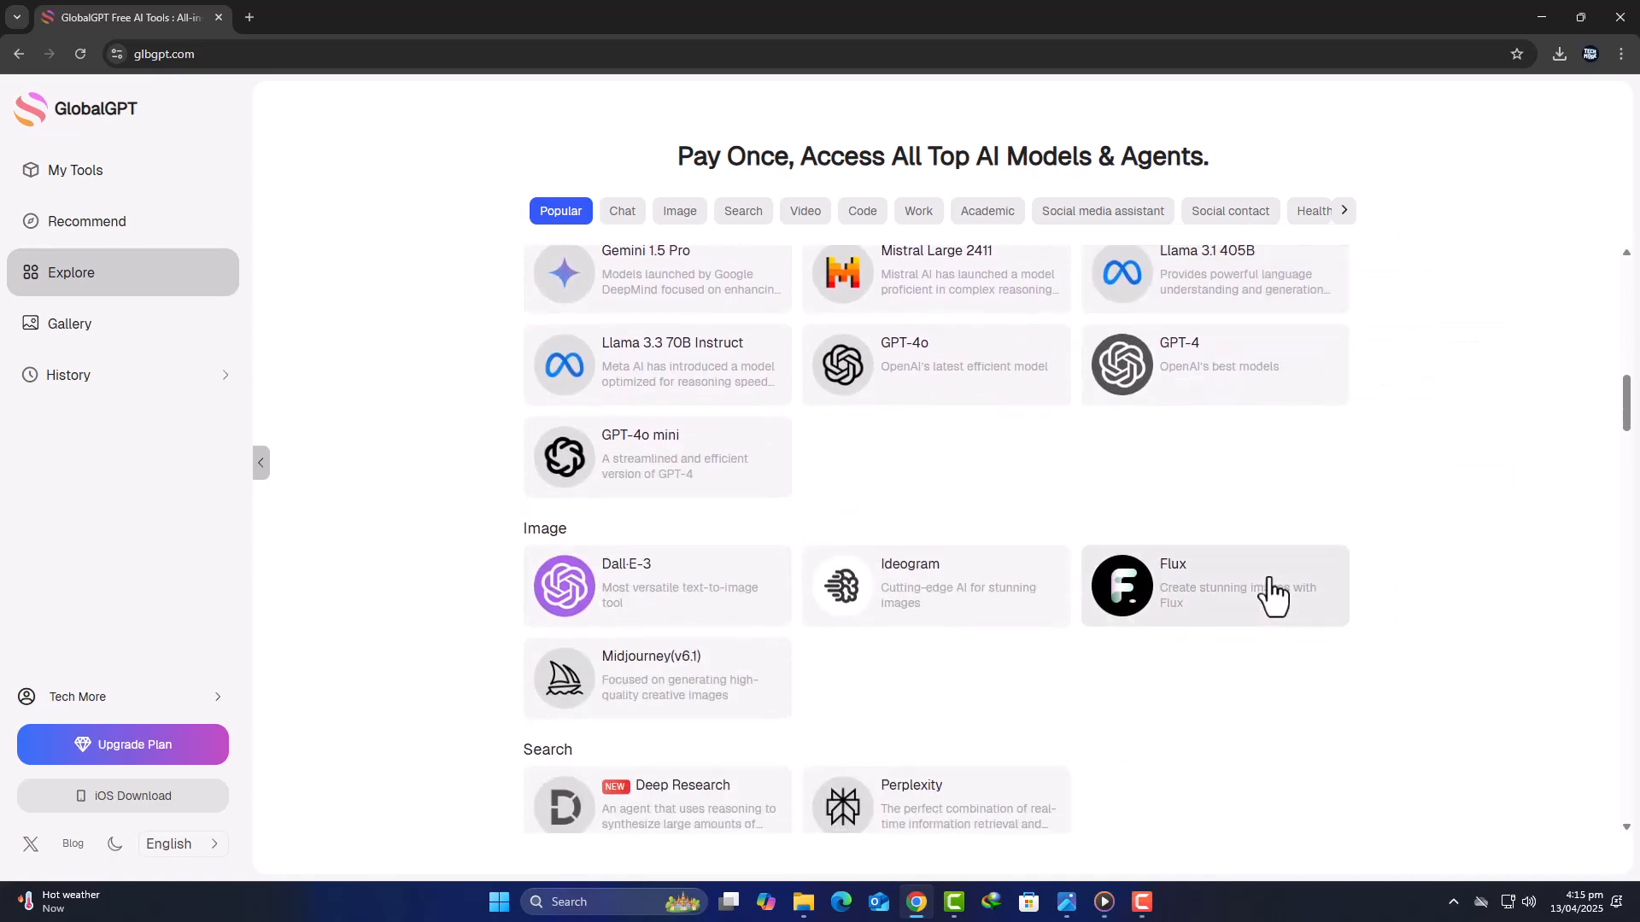
{"action": "scroll", "coordinate": [1266, 591], "scroll_direction": "down", "scroll_amount": 3}
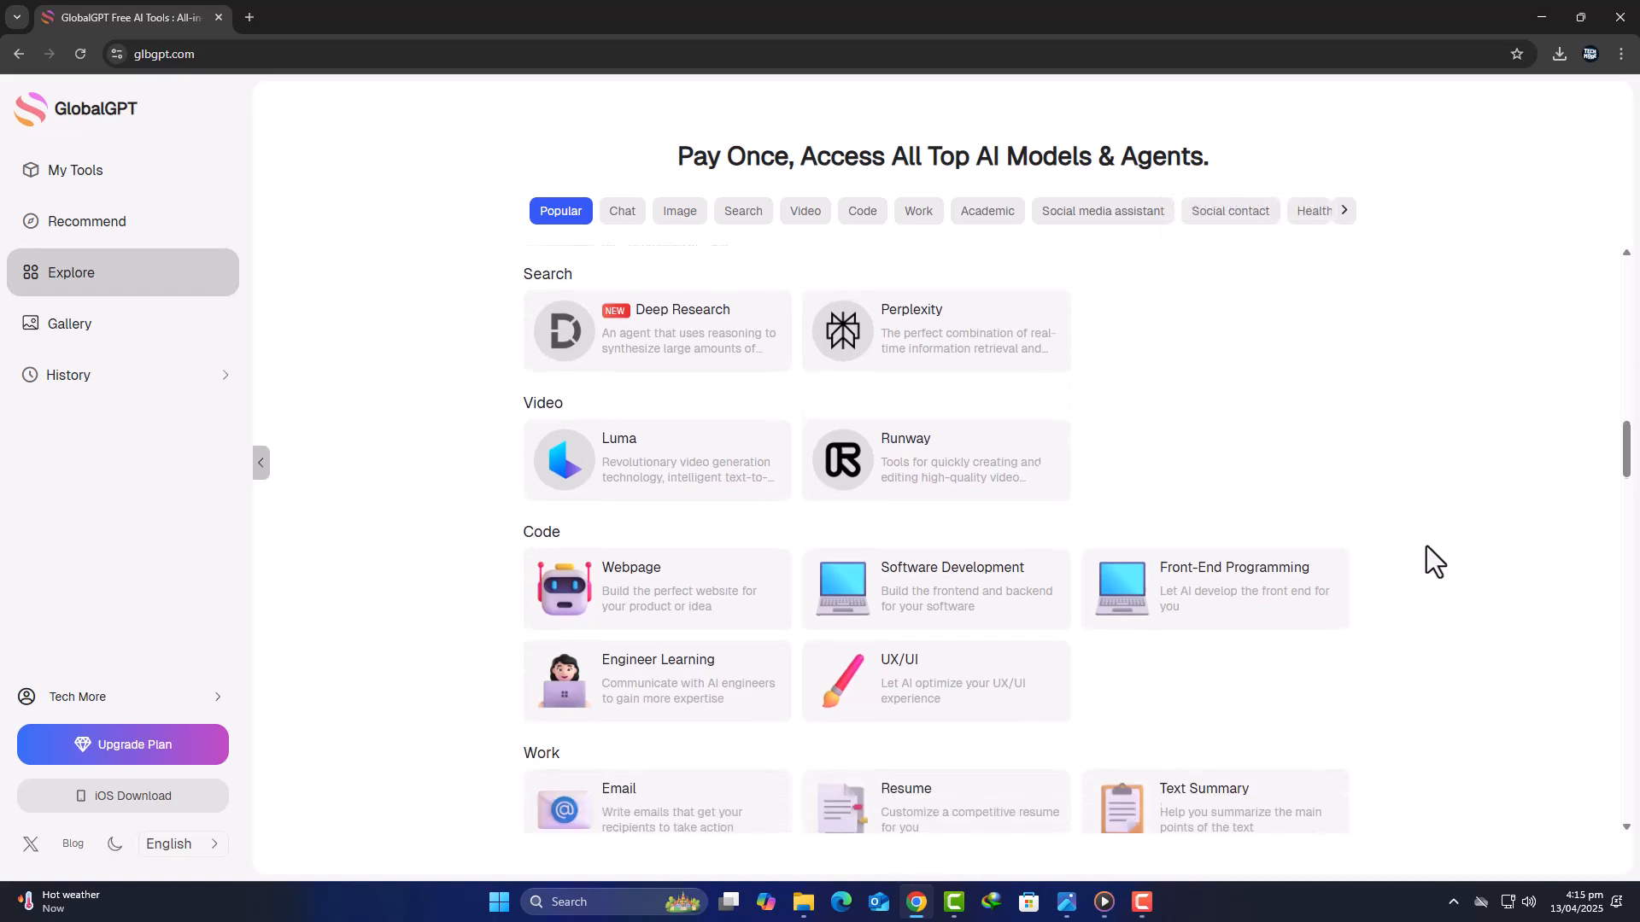
{"action": "scroll", "coordinate": [1424, 546], "scroll_direction": "down", "scroll_amount": 2}
{"action": "scroll", "coordinate": [1423, 548], "scroll_direction": "down", "scroll_amount": 1}
{"action": "scroll", "coordinate": [1421, 549], "scroll_direction": "down", "scroll_amount": 1}
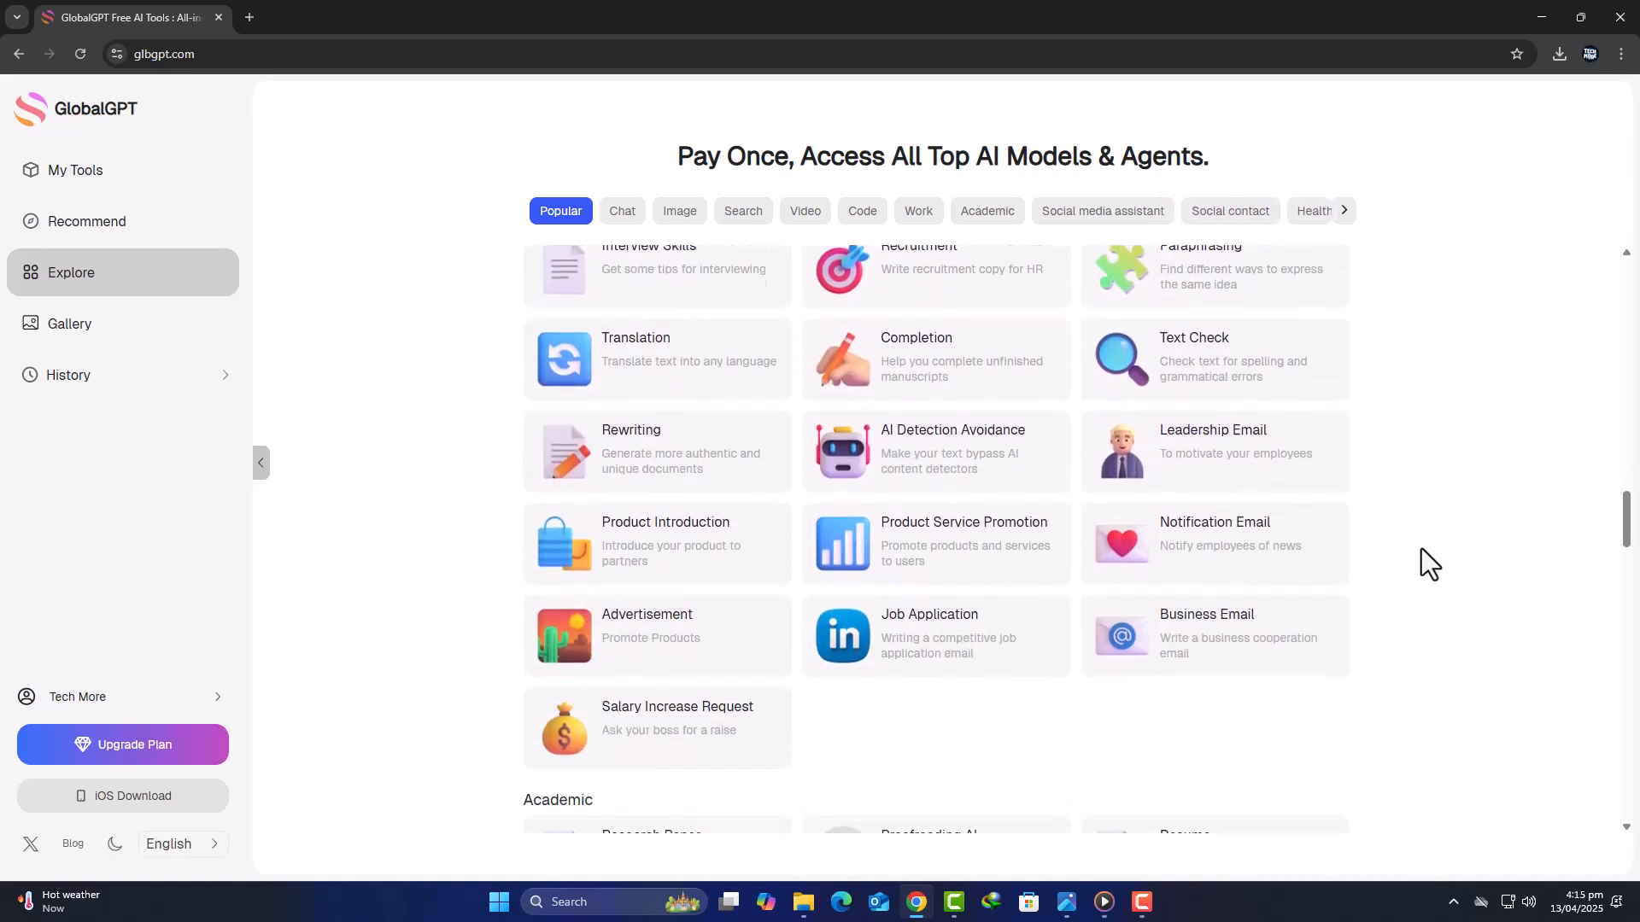
{"action": "scroll", "coordinate": [1422, 549], "scroll_direction": "down", "scroll_amount": 1}
{"action": "scroll", "coordinate": [1421, 549], "scroll_direction": "down", "scroll_amount": 3}
{"action": "scroll", "coordinate": [1421, 549], "scroll_direction": "down", "scroll_amount": 1}
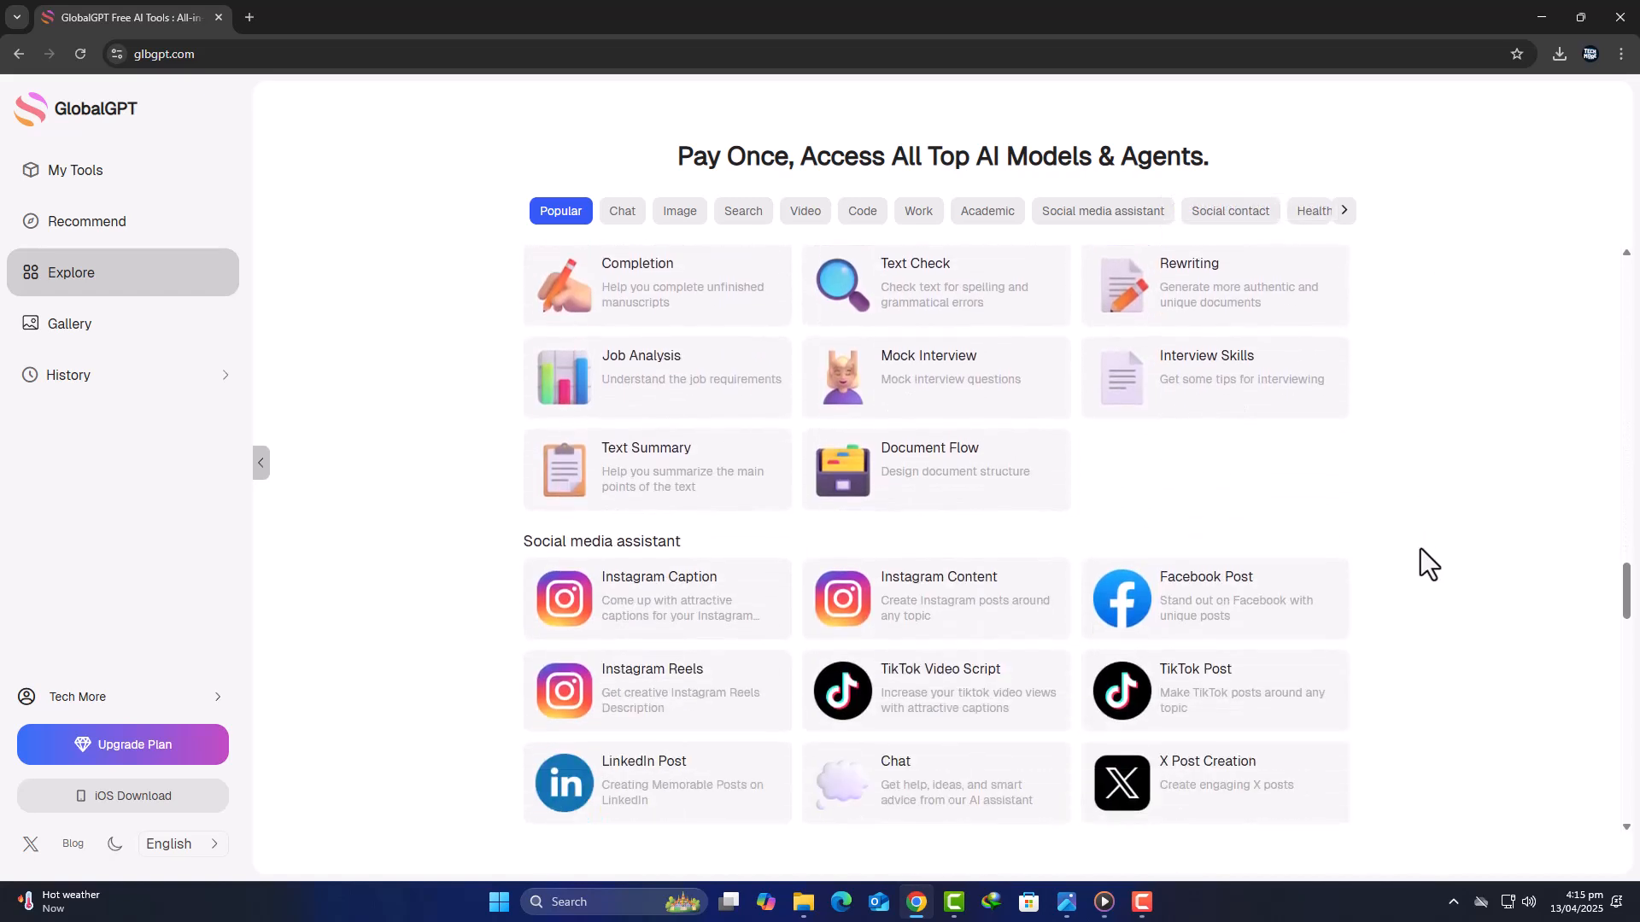
{"action": "scroll", "coordinate": [1421, 548], "scroll_direction": "down", "scroll_amount": 1}
{"action": "scroll", "coordinate": [1422, 549], "scroll_direction": "down", "scroll_amount": 2}
{"action": "scroll", "coordinate": [1421, 549], "scroll_direction": "down", "scroll_amount": 1}
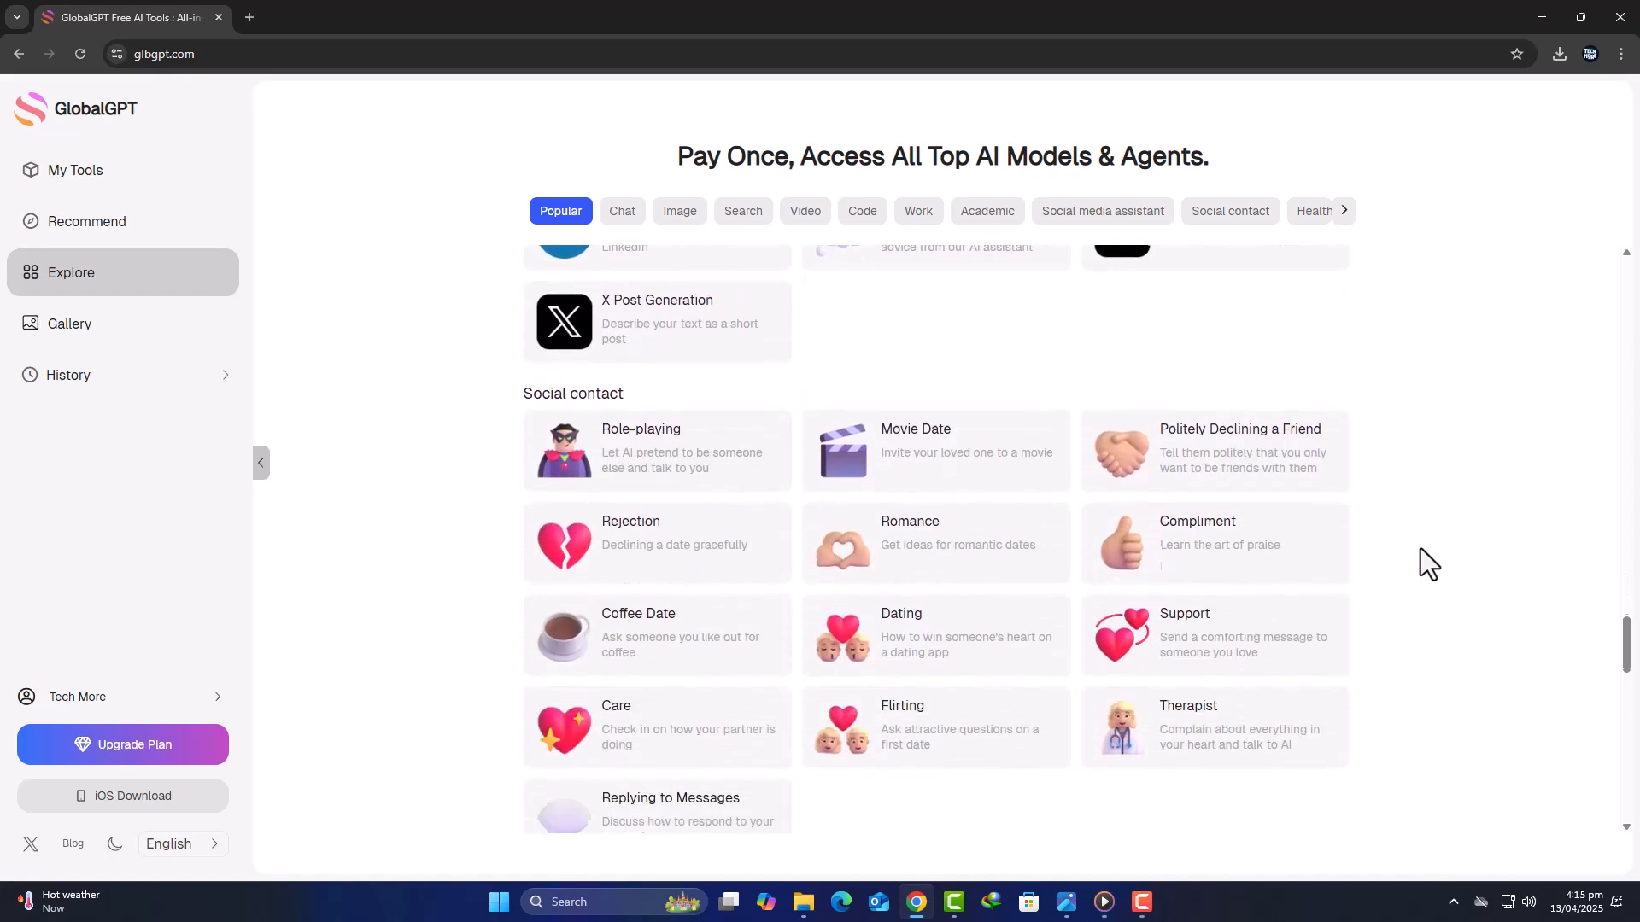
{"action": "scroll", "coordinate": [1419, 550], "scroll_direction": "down", "scroll_amount": 2}
{"action": "scroll", "coordinate": [1420, 550], "scroll_direction": "down", "scroll_amount": 2}
{"action": "scroll", "coordinate": [1419, 550], "scroll_direction": "down", "scroll_amount": 3}
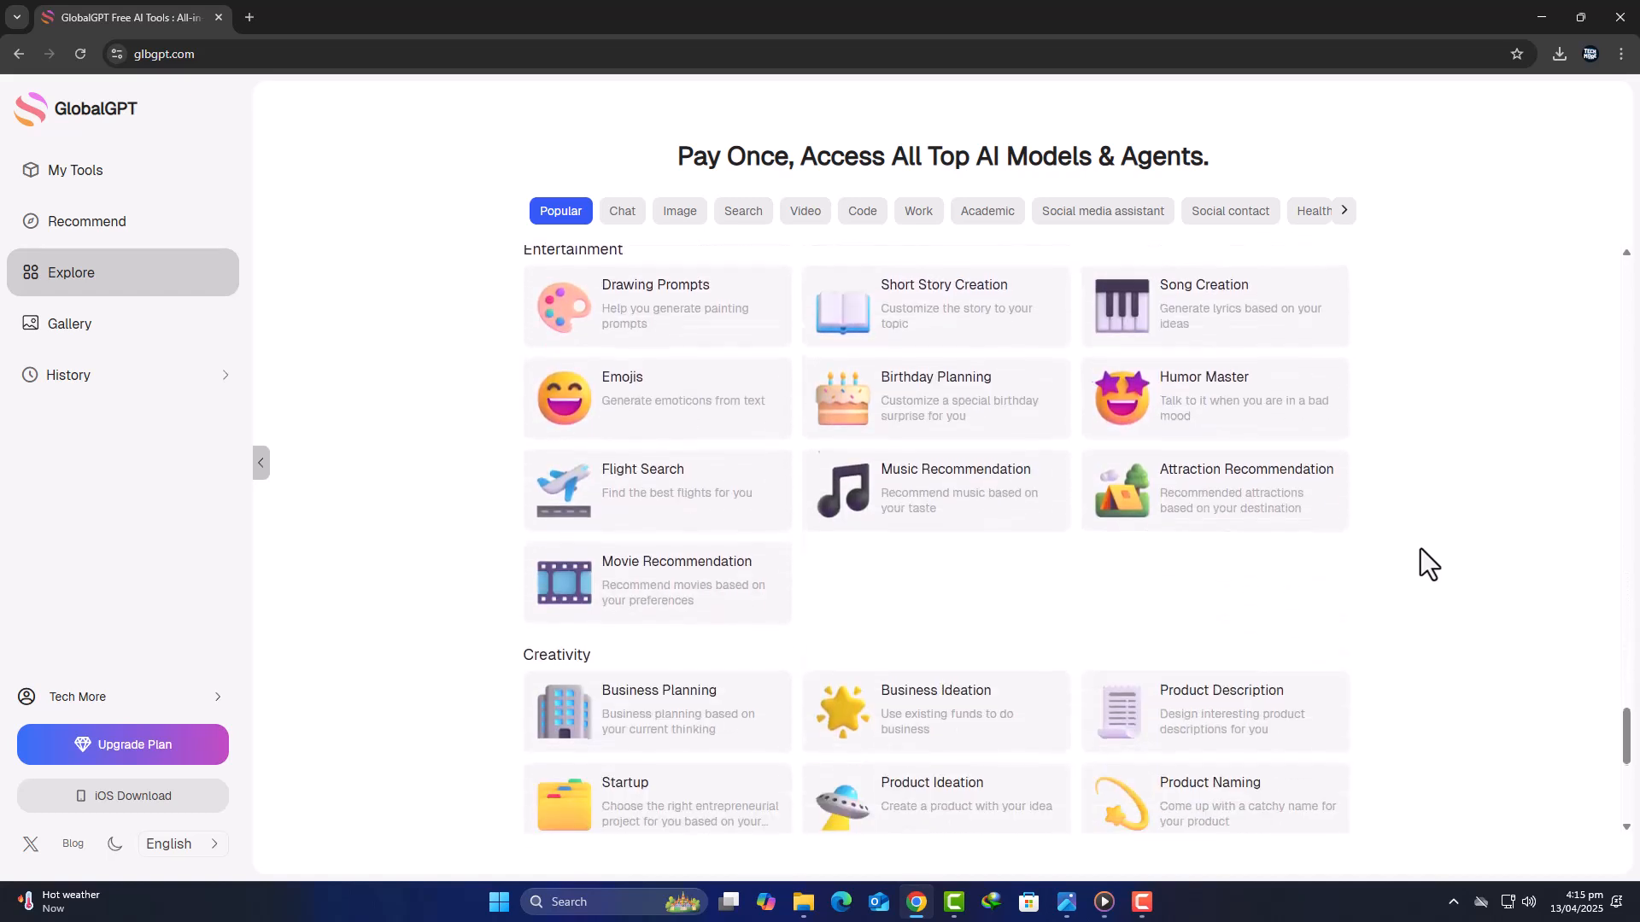
{"action": "scroll", "coordinate": [1421, 548], "scroll_direction": "down", "scroll_amount": 2}
{"action": "scroll", "coordinate": [1422, 549], "scroll_direction": "down", "scroll_amount": 2}
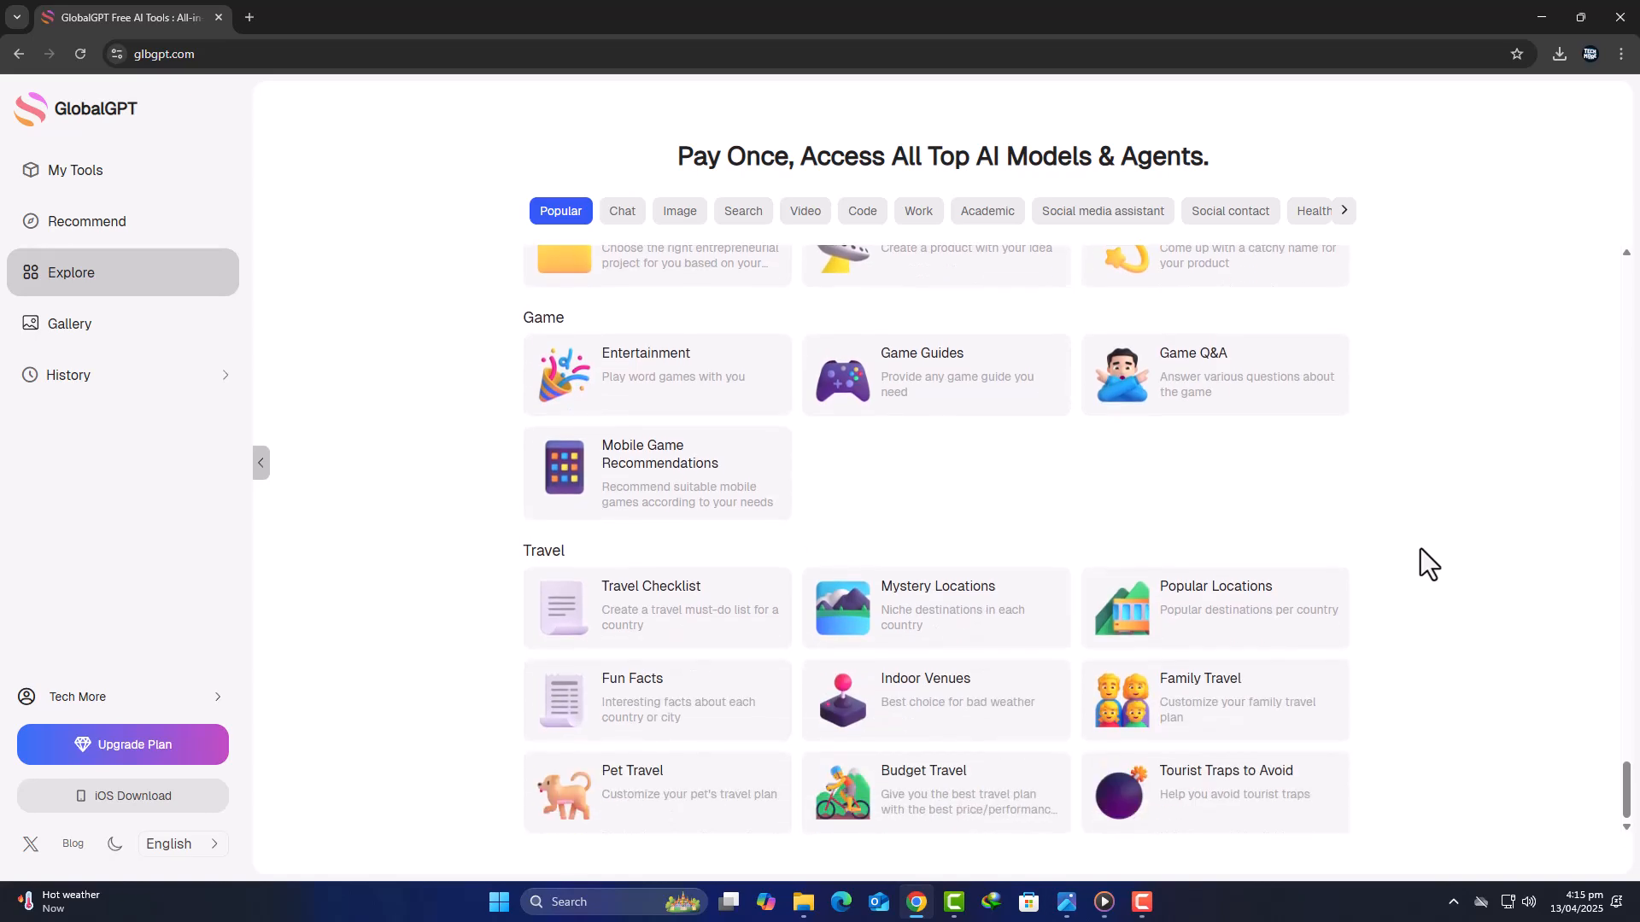
{"action": "scroll", "coordinate": [1421, 548], "scroll_direction": "up", "scroll_amount": 1}
{"action": "scroll", "coordinate": [1421, 548], "scroll_direction": "up", "scroll_amount": 2}
{"action": "scroll", "coordinate": [1422, 549], "scroll_direction": "up", "scroll_amount": 3}
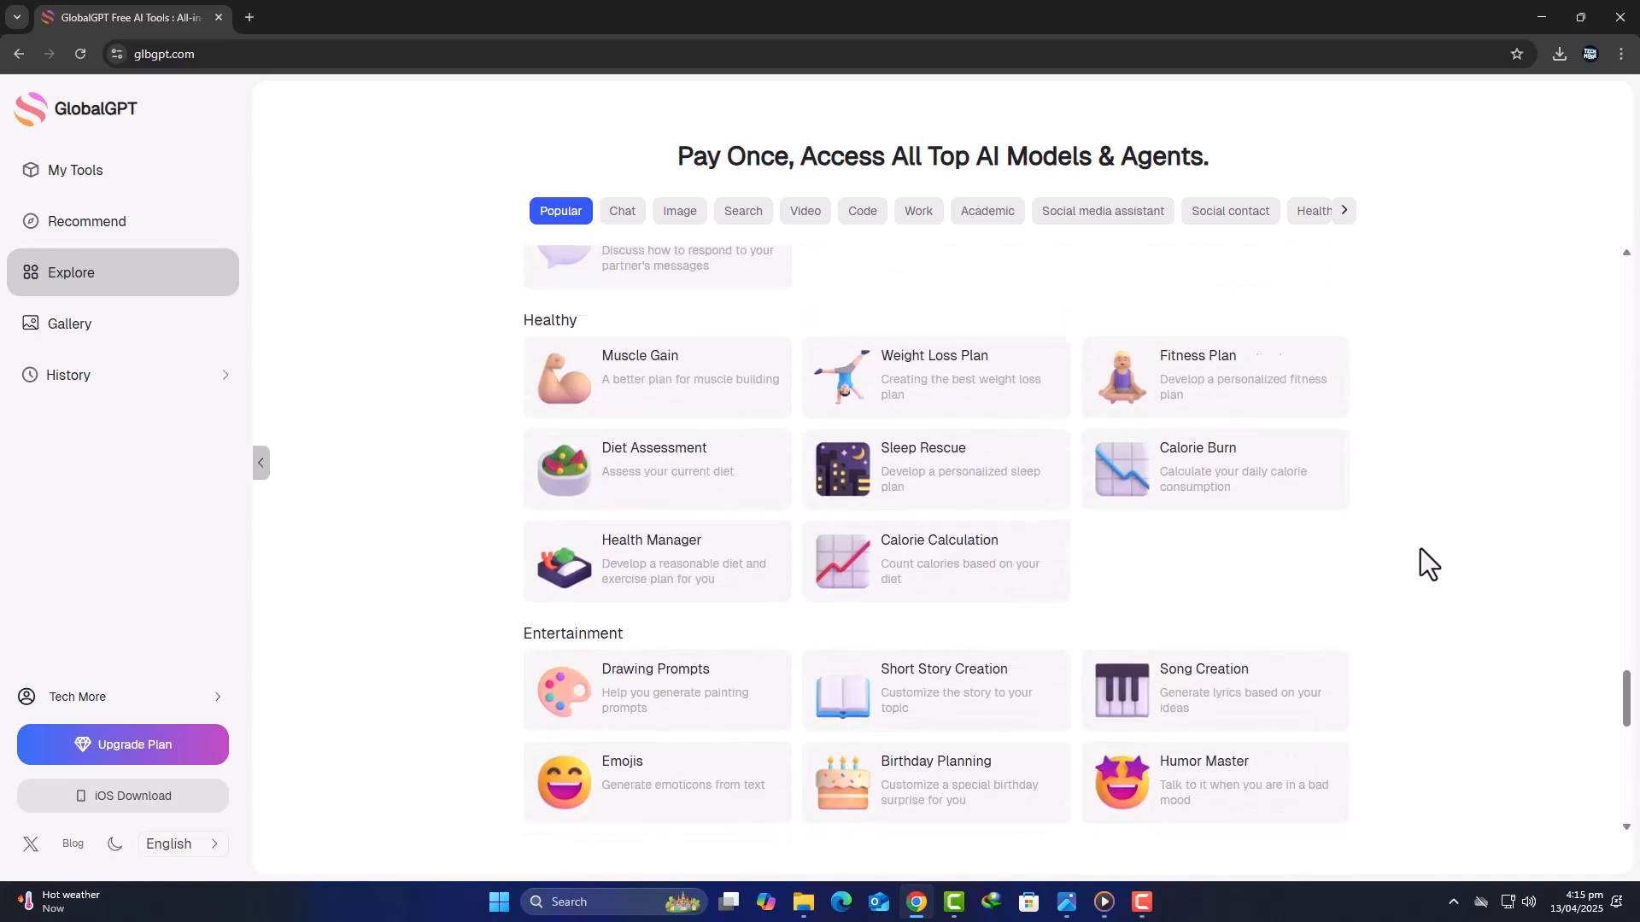
{"action": "scroll", "coordinate": [1421, 549], "scroll_direction": "up", "scroll_amount": 2}
{"action": "scroll", "coordinate": [1422, 549], "scroll_direction": "up", "scroll_amount": 1}
{"action": "scroll", "coordinate": [1421, 549], "scroll_direction": "up", "scroll_amount": 3}
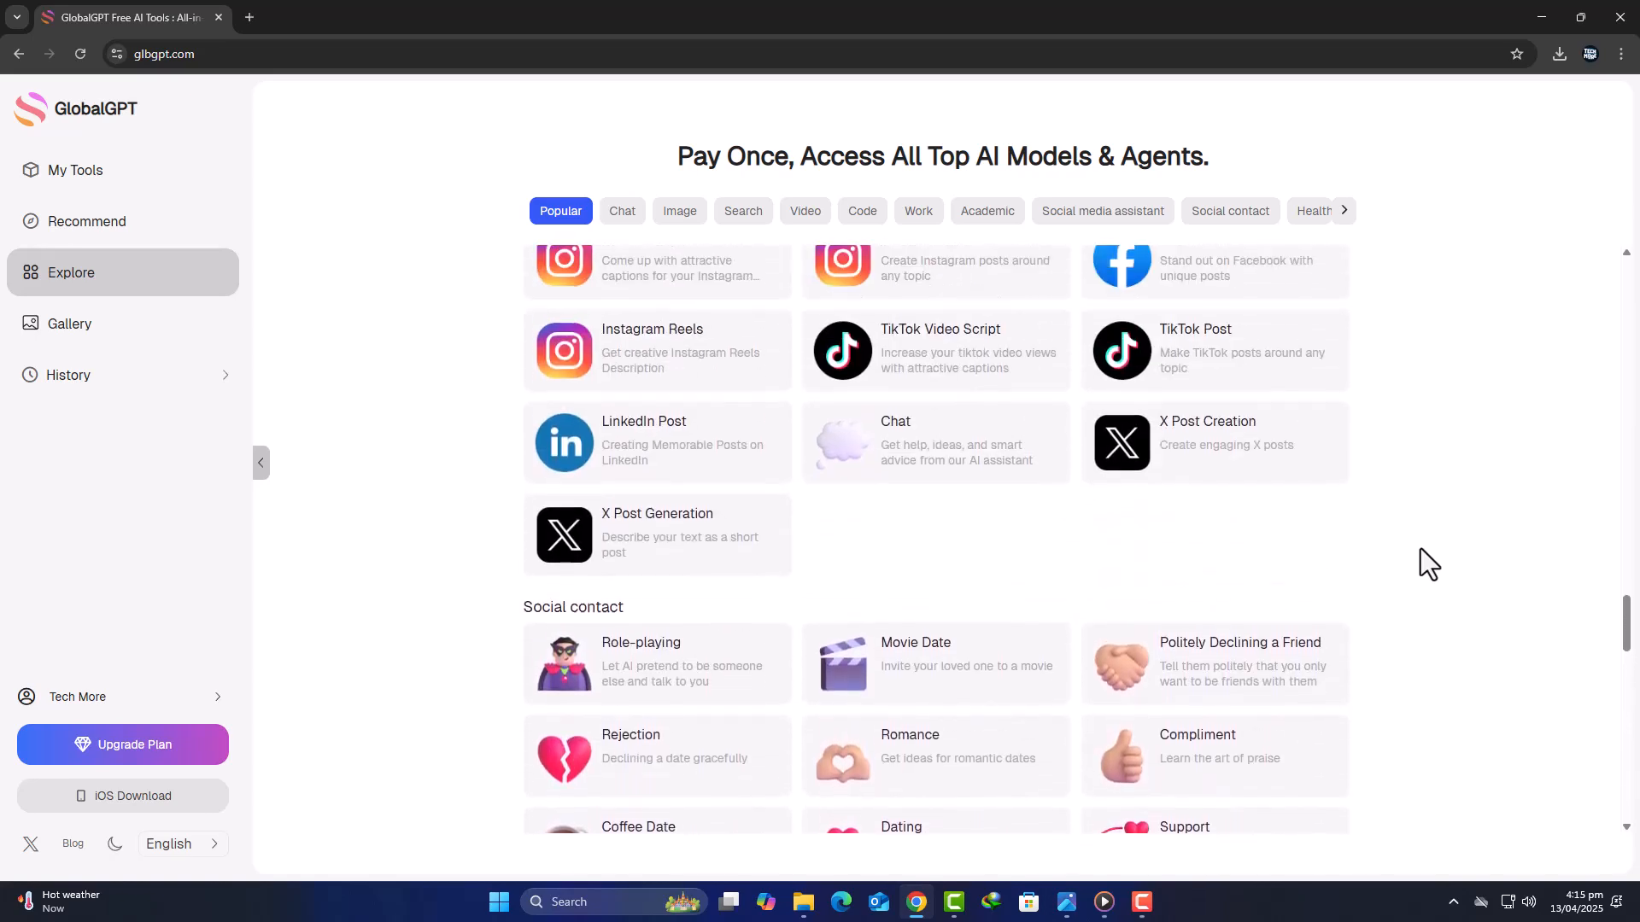
{"action": "scroll", "coordinate": [1420, 548], "scroll_direction": "up", "scroll_amount": 1}
{"action": "scroll", "coordinate": [1421, 551], "scroll_direction": "up", "scroll_amount": 2}
{"action": "scroll", "coordinate": [1421, 552], "scroll_direction": "up", "scroll_amount": 3}
{"action": "scroll", "coordinate": [1421, 552], "scroll_direction": "up", "scroll_amount": 2}
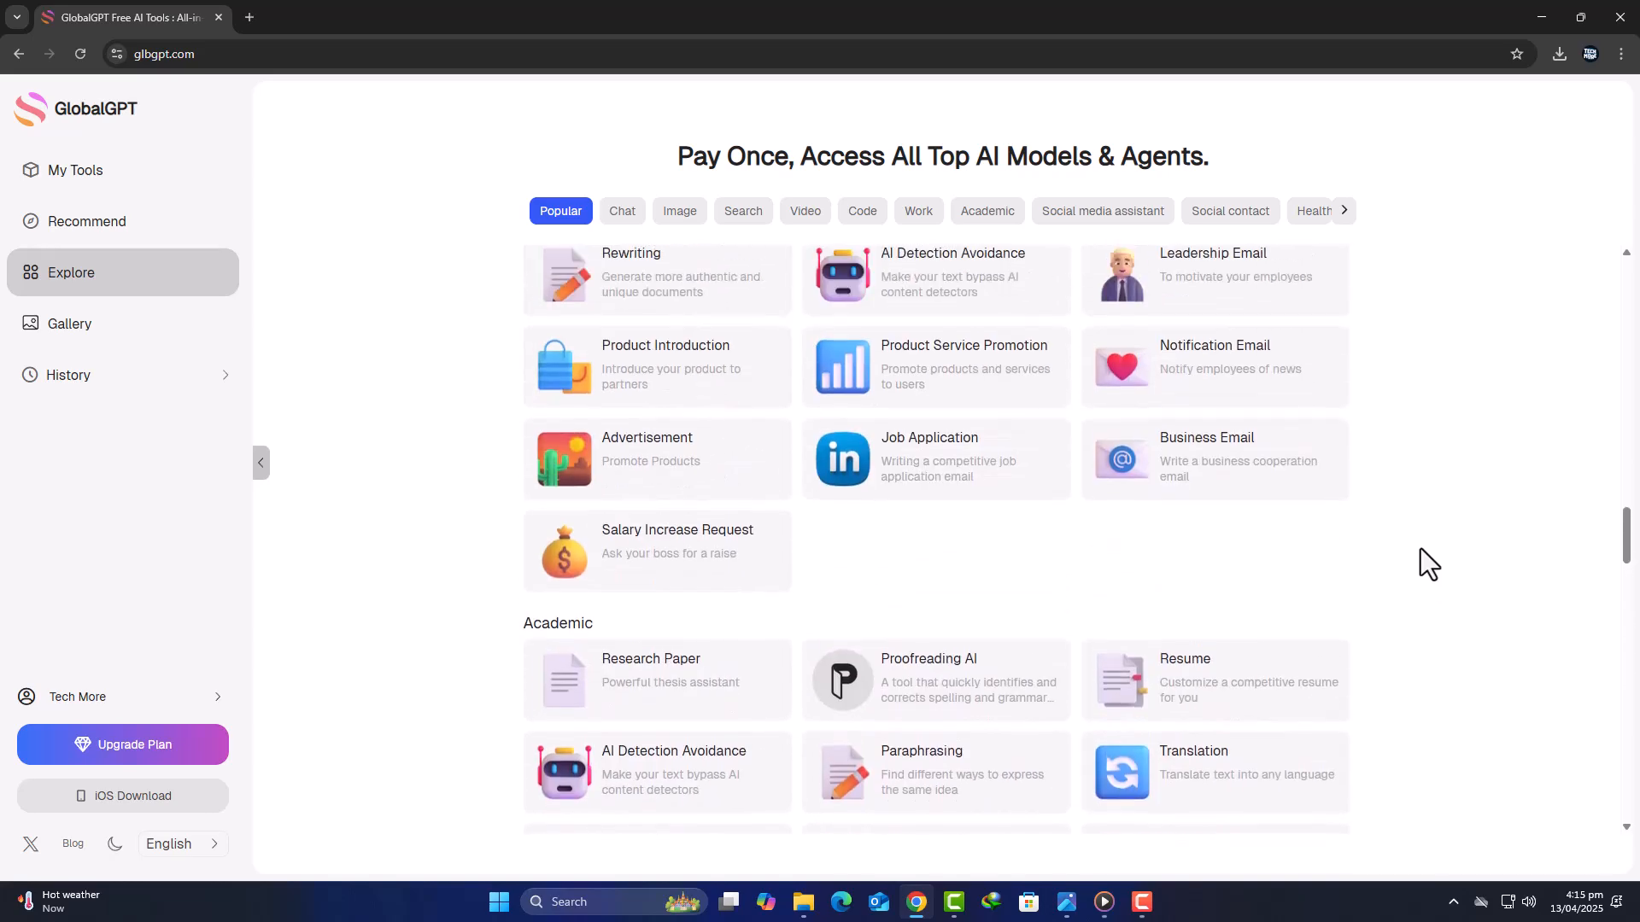
{"action": "scroll", "coordinate": [1422, 551], "scroll_direction": "up", "scroll_amount": 2}
{"action": "scroll", "coordinate": [1421, 554], "scroll_direction": "up", "scroll_amount": 1}
{"action": "scroll", "coordinate": [1422, 554], "scroll_direction": "up", "scroll_amount": 1}
{"action": "scroll", "coordinate": [1422, 553], "scroll_direction": "up", "scroll_amount": 3}
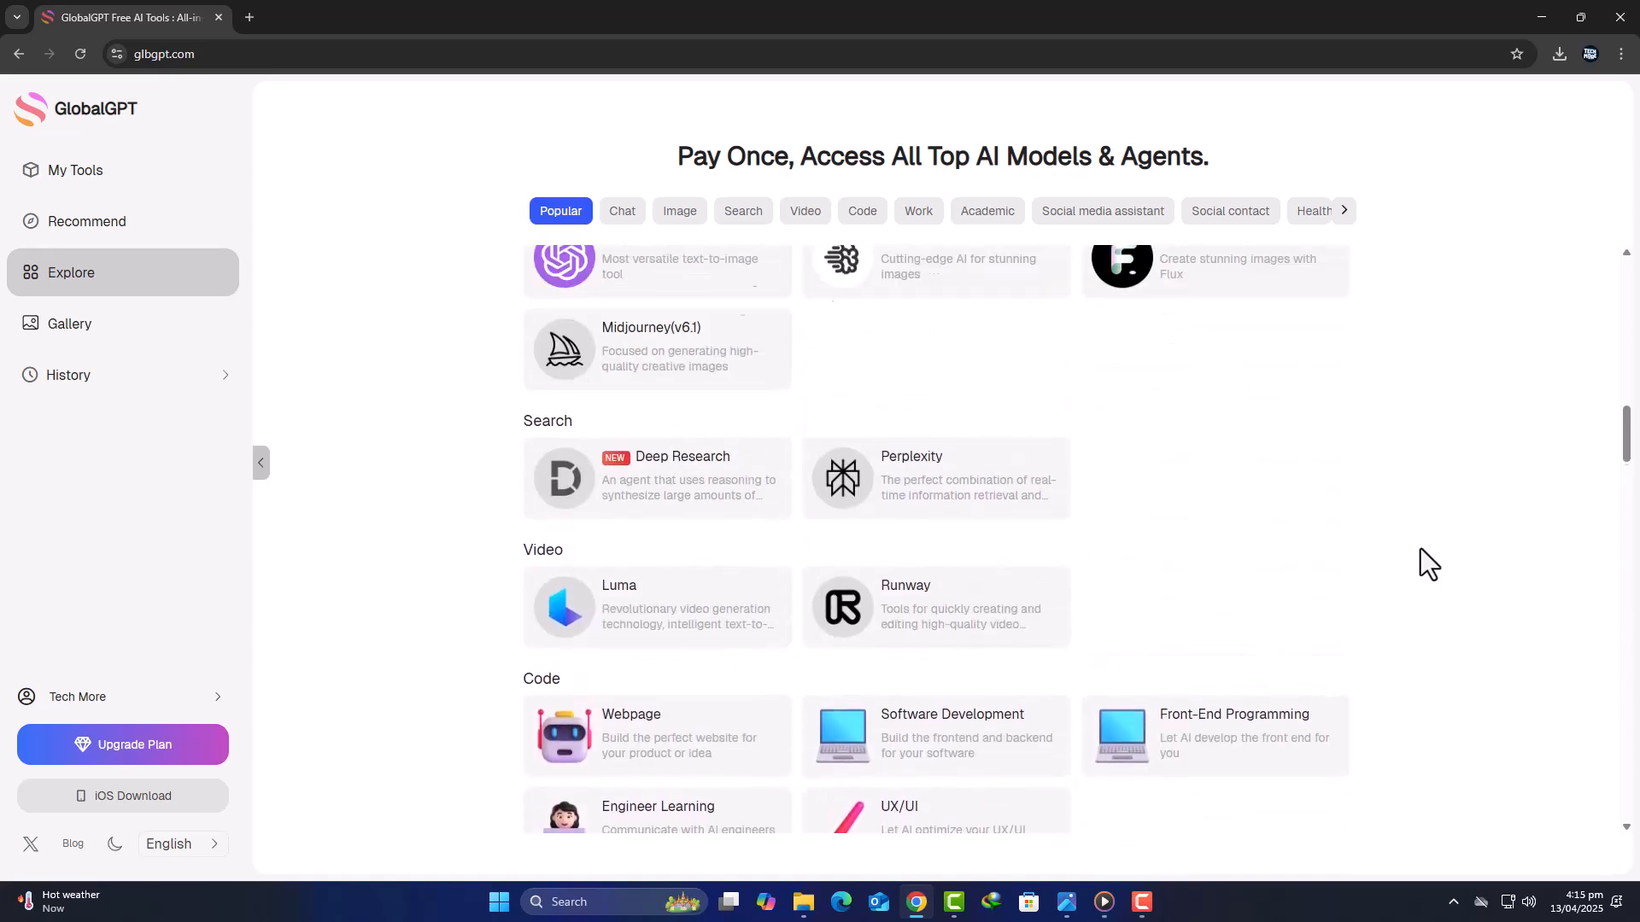
{"action": "scroll", "coordinate": [1420, 550], "scroll_direction": "up", "scroll_amount": 1}
{"action": "scroll", "coordinate": [1419, 550], "scroll_direction": "up", "scroll_amount": 2}
{"action": "scroll", "coordinate": [1420, 550], "scroll_direction": "up", "scroll_amount": 3}
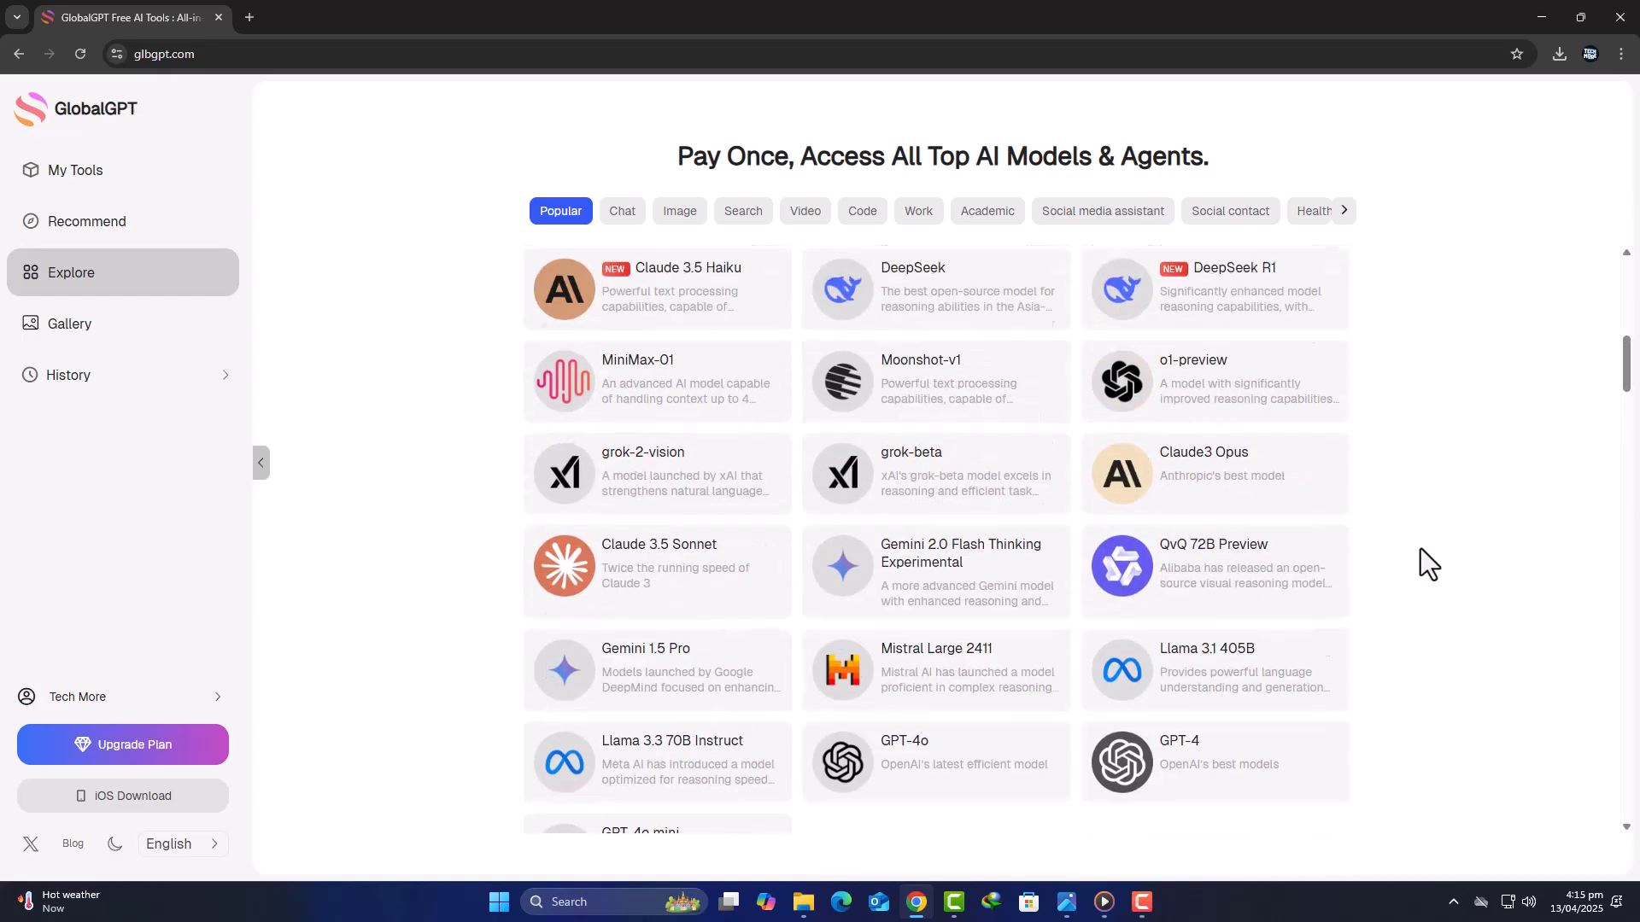
{"action": "scroll", "coordinate": [1419, 550], "scroll_direction": "up", "scroll_amount": 3}
{"action": "scroll", "coordinate": [1421, 549], "scroll_direction": "up", "scroll_amount": 1}
{"action": "scroll", "coordinate": [1422, 550], "scroll_direction": "up", "scroll_amount": 3}
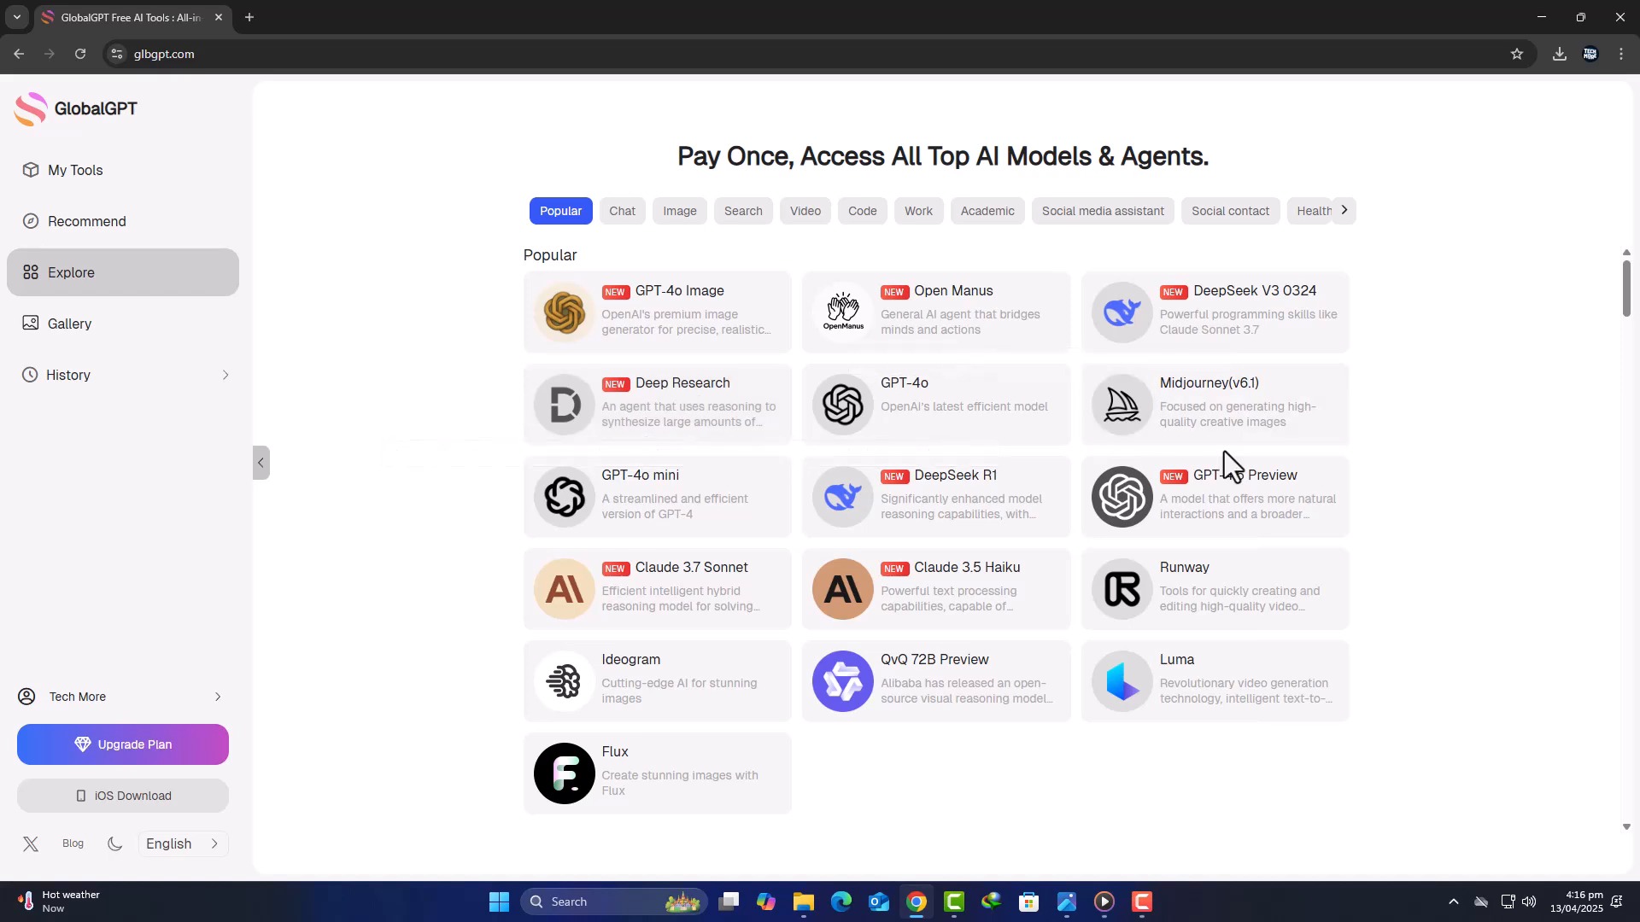
{"action": "scroll", "coordinate": [1224, 456], "scroll_direction": "down", "scroll_amount": 1}
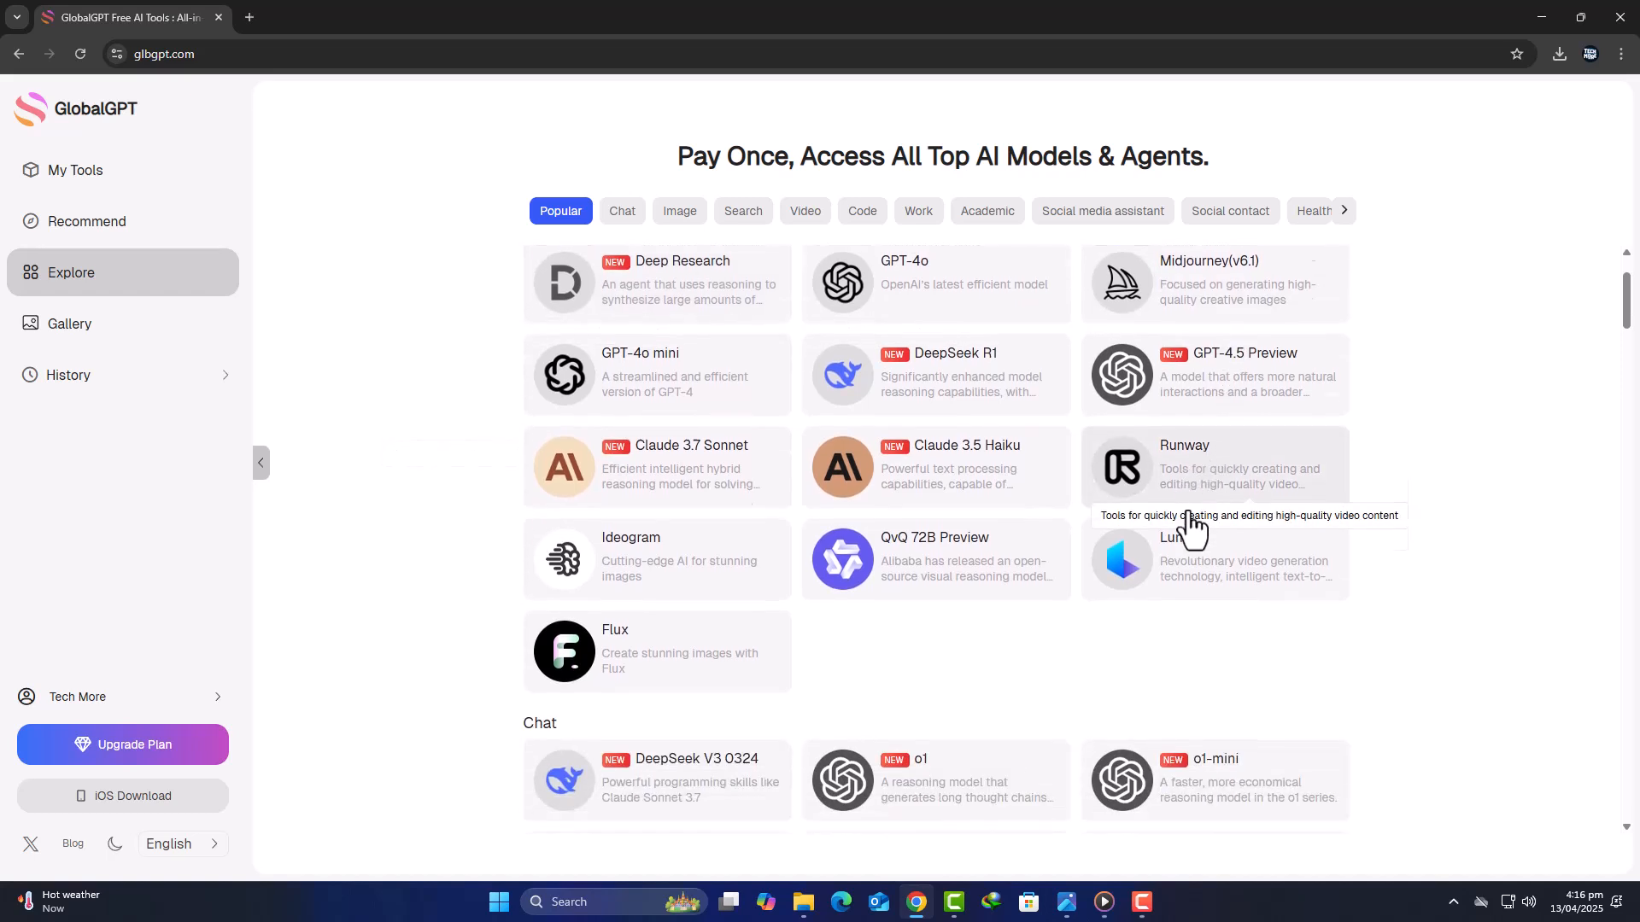
{"action": "scroll", "coordinate": [1182, 523], "scroll_direction": "down", "scroll_amount": 1}
{"action": "scroll", "coordinate": [1191, 613], "scroll_direction": "down", "scroll_amount": 1}
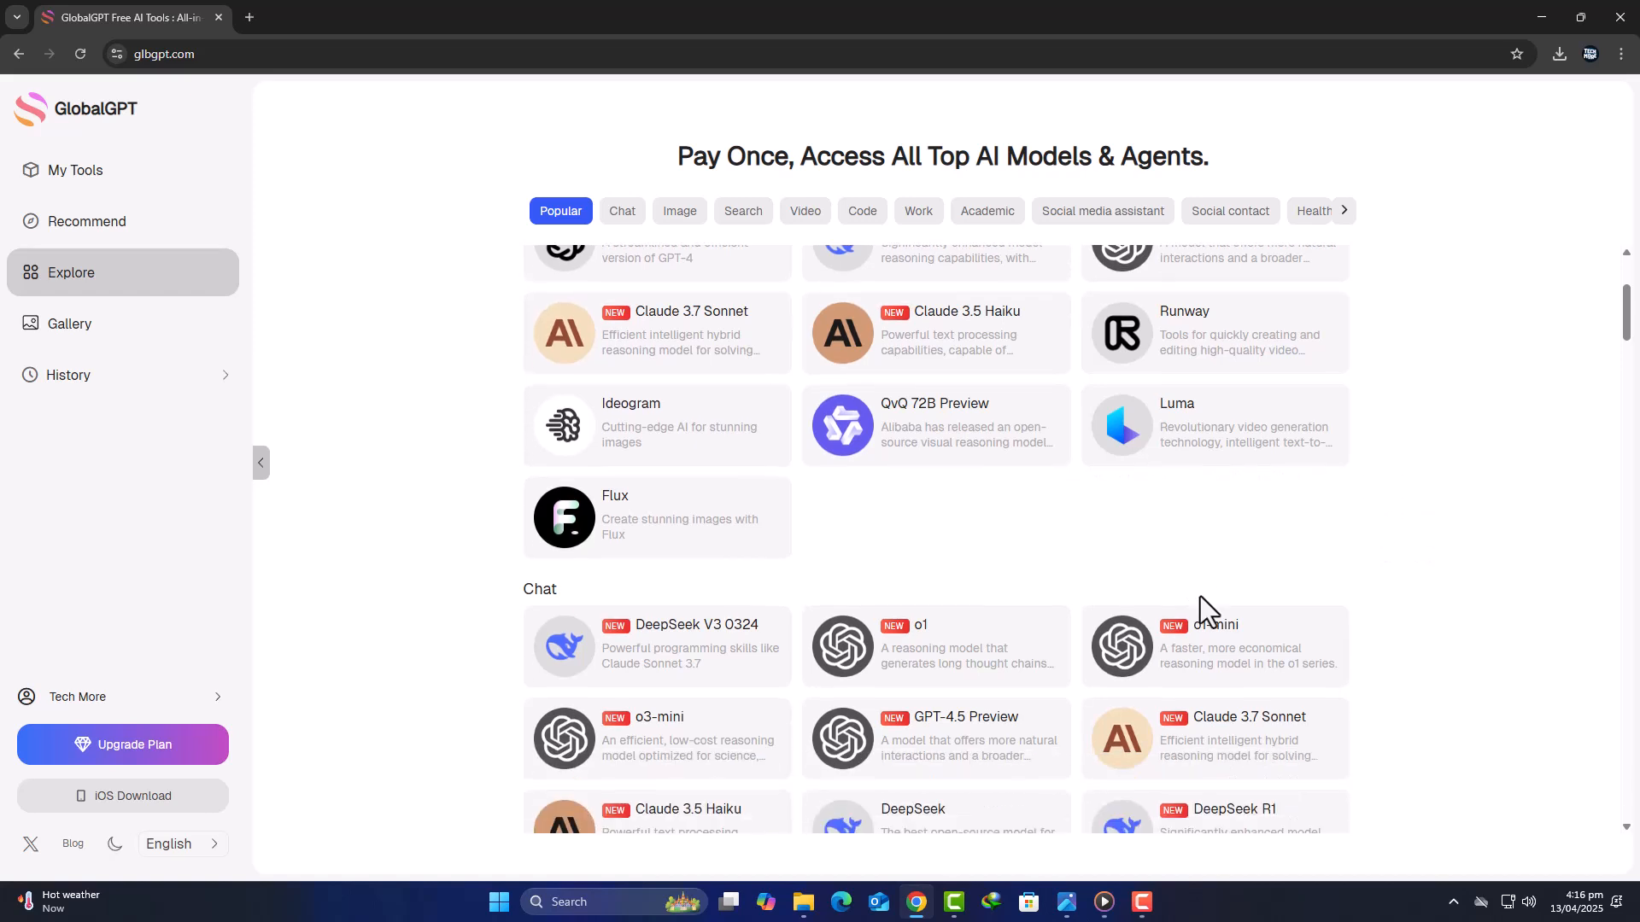
{"action": "scroll", "coordinate": [1200, 603], "scroll_direction": "up", "scroll_amount": 2}
{"action": "scroll", "coordinate": [1202, 606], "scroll_direction": "up", "scroll_amount": 1}
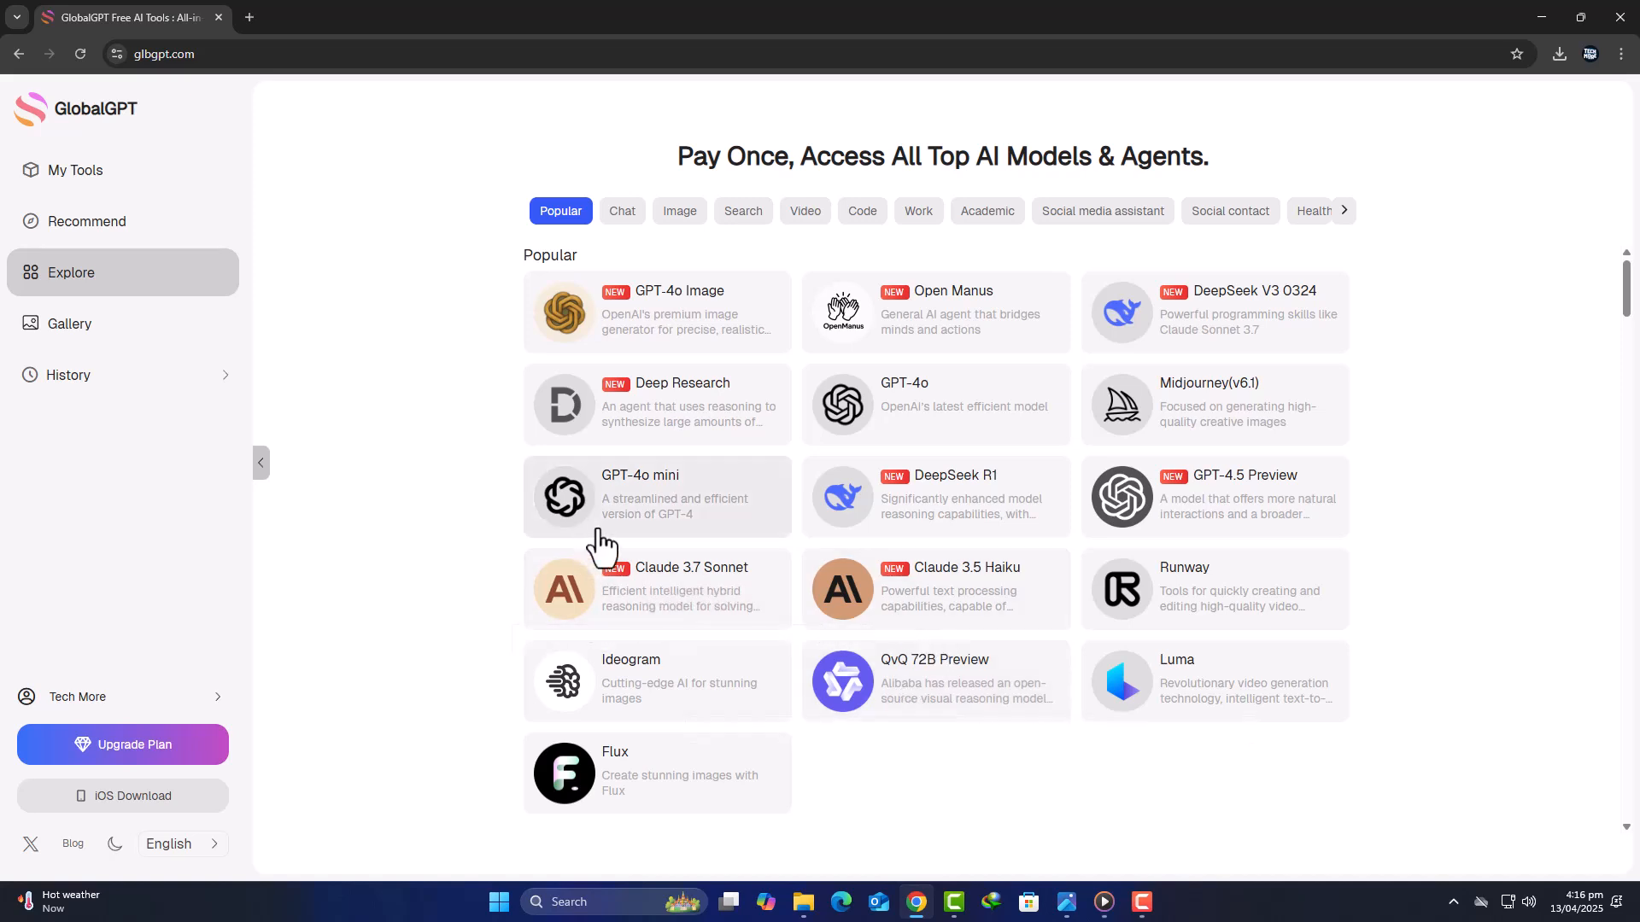
{"action": "left_click", "coordinate": [859, 404]}
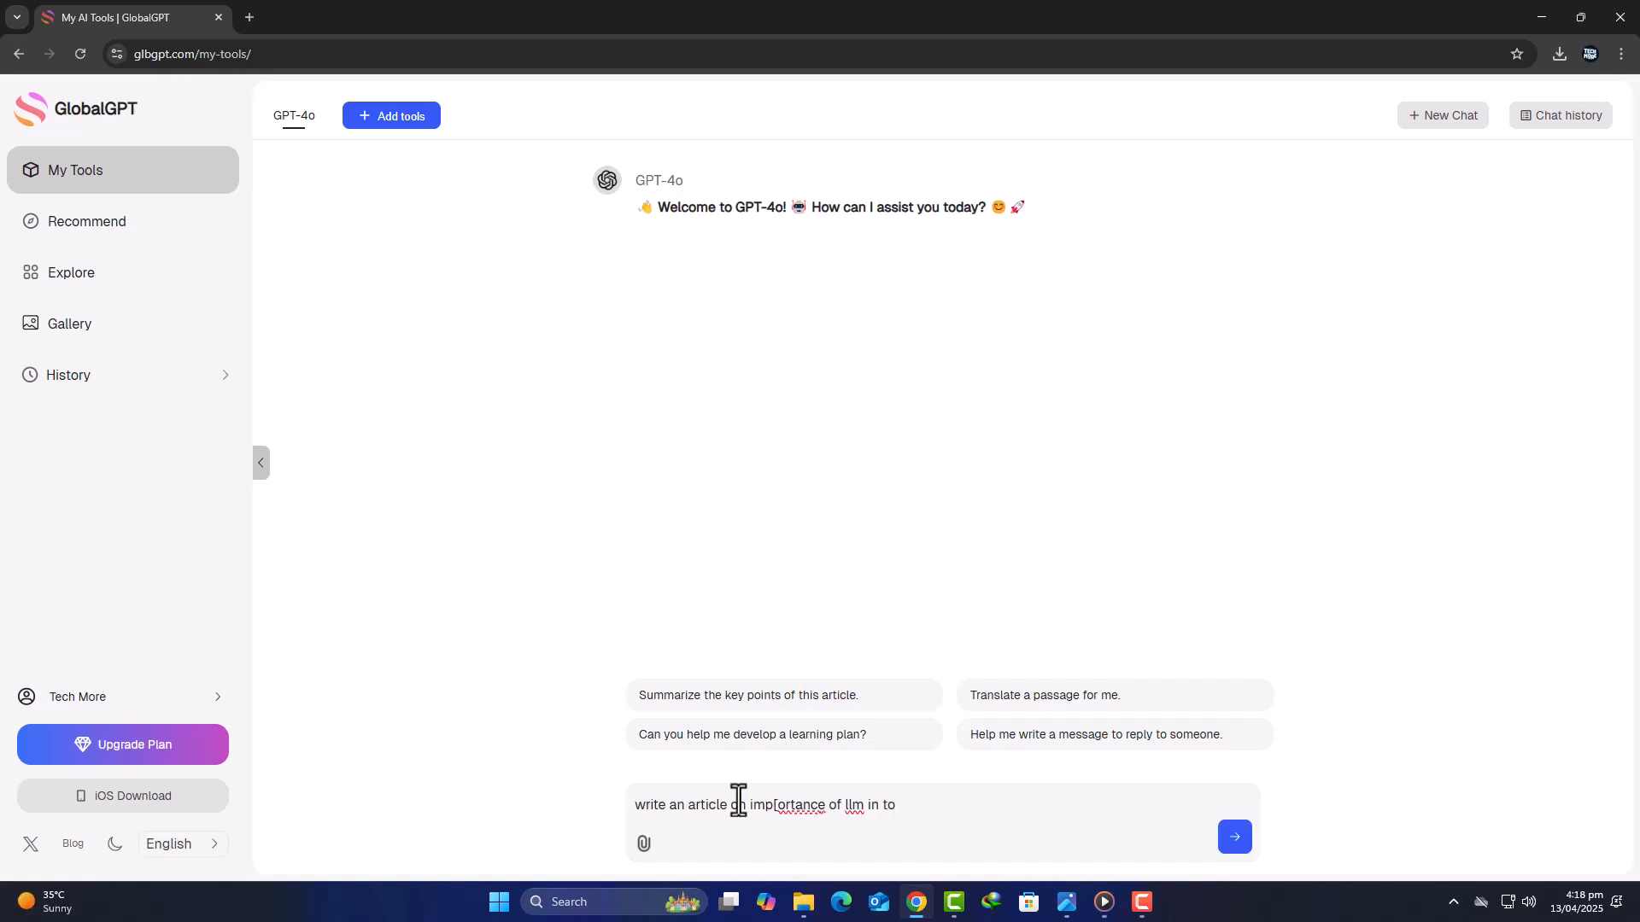
{"action": "type", "text": "days ai wor"}
{"action": "type", "text": "ld"}
{"action": "key", "text": "Return"}
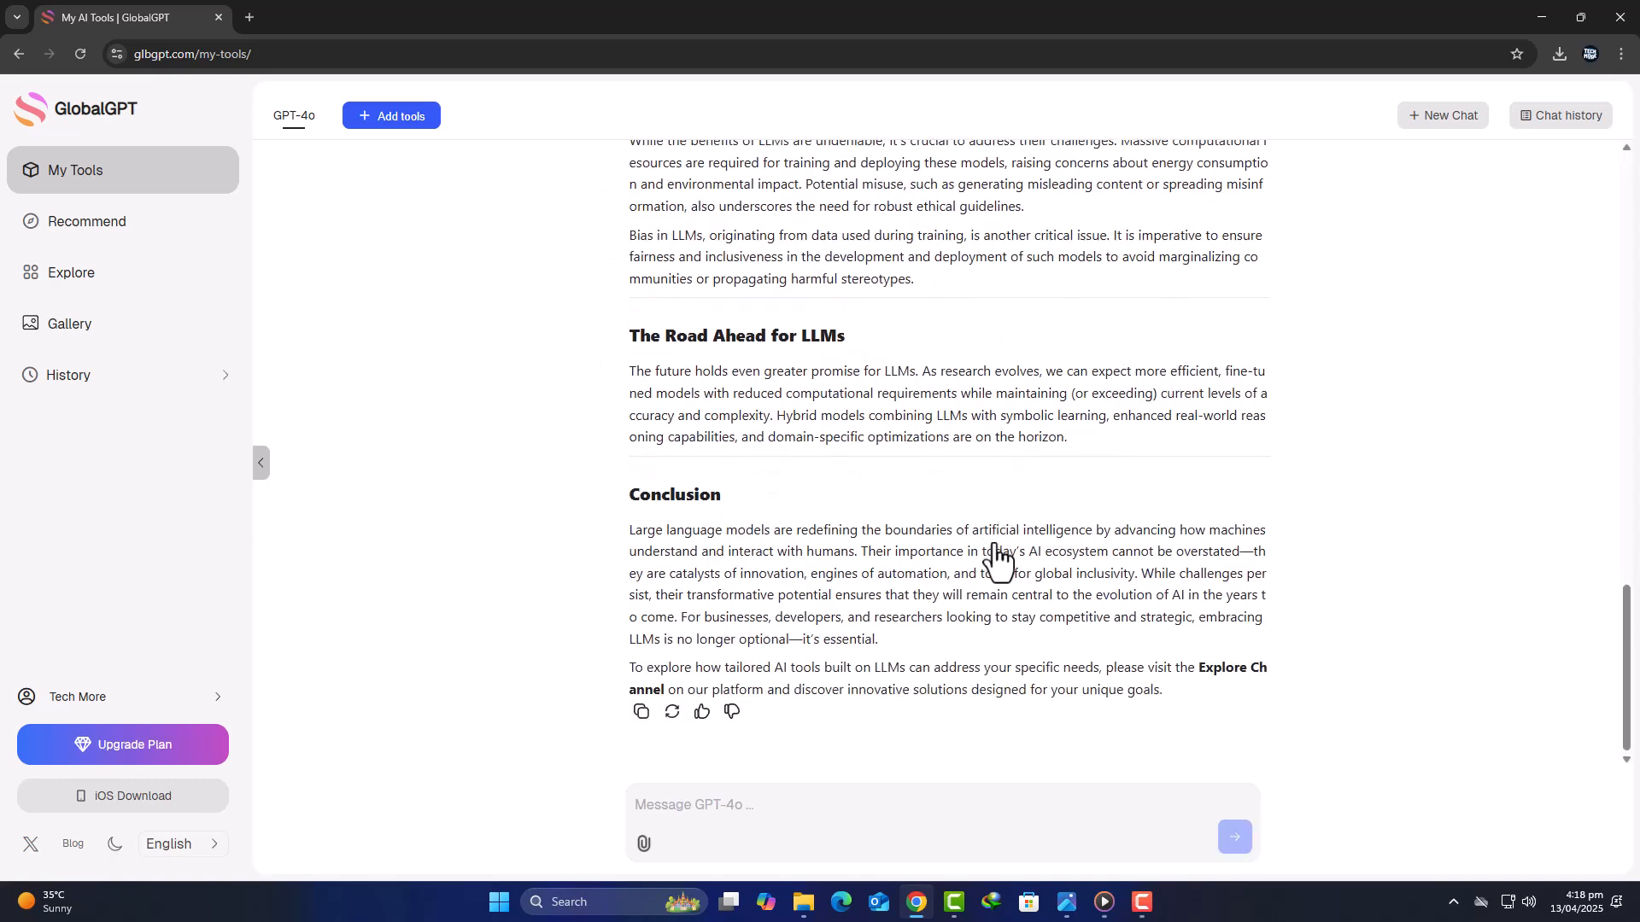
{"action": "scroll", "coordinate": [997, 559], "scroll_direction": "up", "scroll_amount": 4}
{"action": "scroll", "coordinate": [997, 561], "scroll_direction": "up", "scroll_amount": 3}
{"action": "scroll", "coordinate": [997, 559], "scroll_direction": "up", "scroll_amount": 2}
{"action": "scroll", "coordinate": [997, 560], "scroll_direction": "up", "scroll_amount": 3}
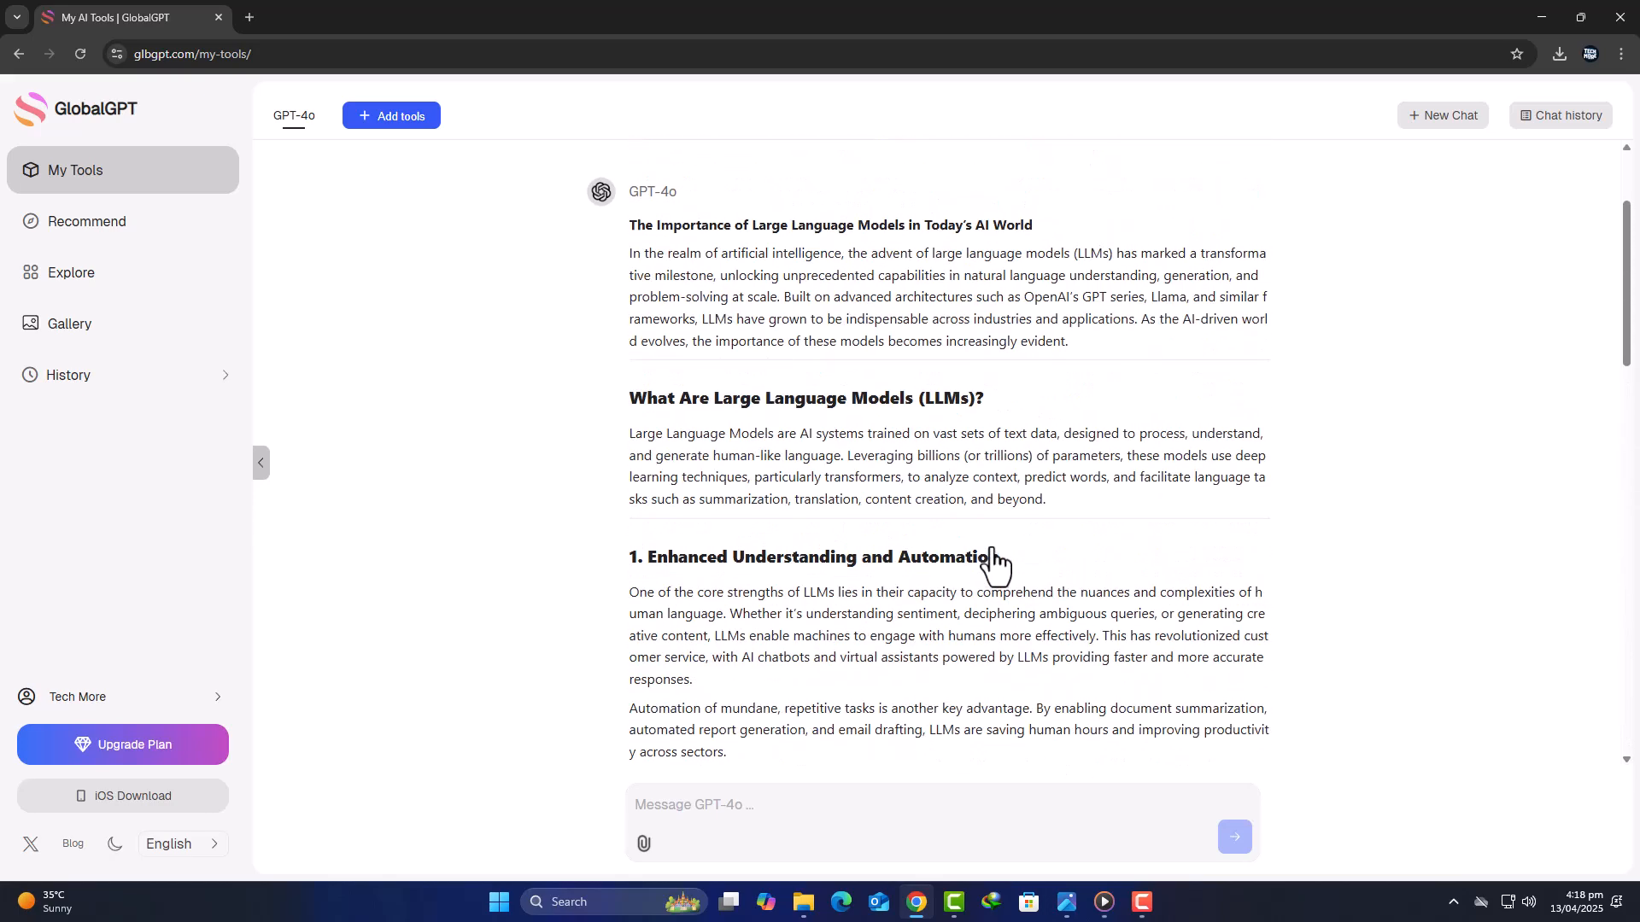
{"action": "scroll", "coordinate": [997, 560], "scroll_direction": "up", "scroll_amount": 2}
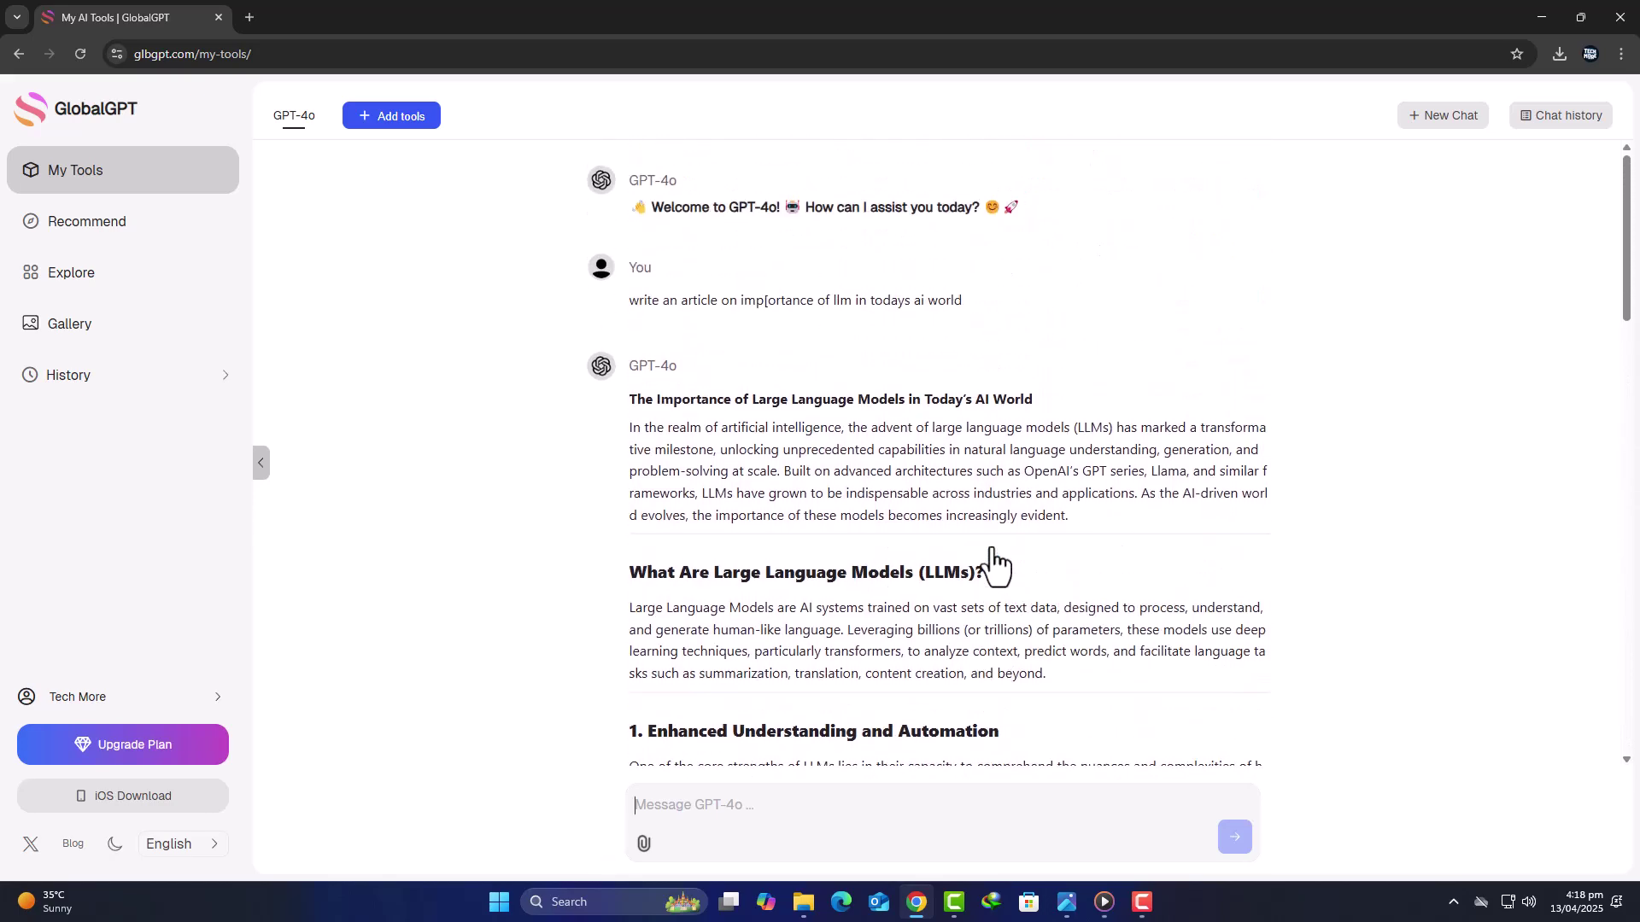
- Add Claude 3.7 Sonnet from Add tools and send it the one-page website request
{"action": "left_click", "coordinate": [400, 123]}
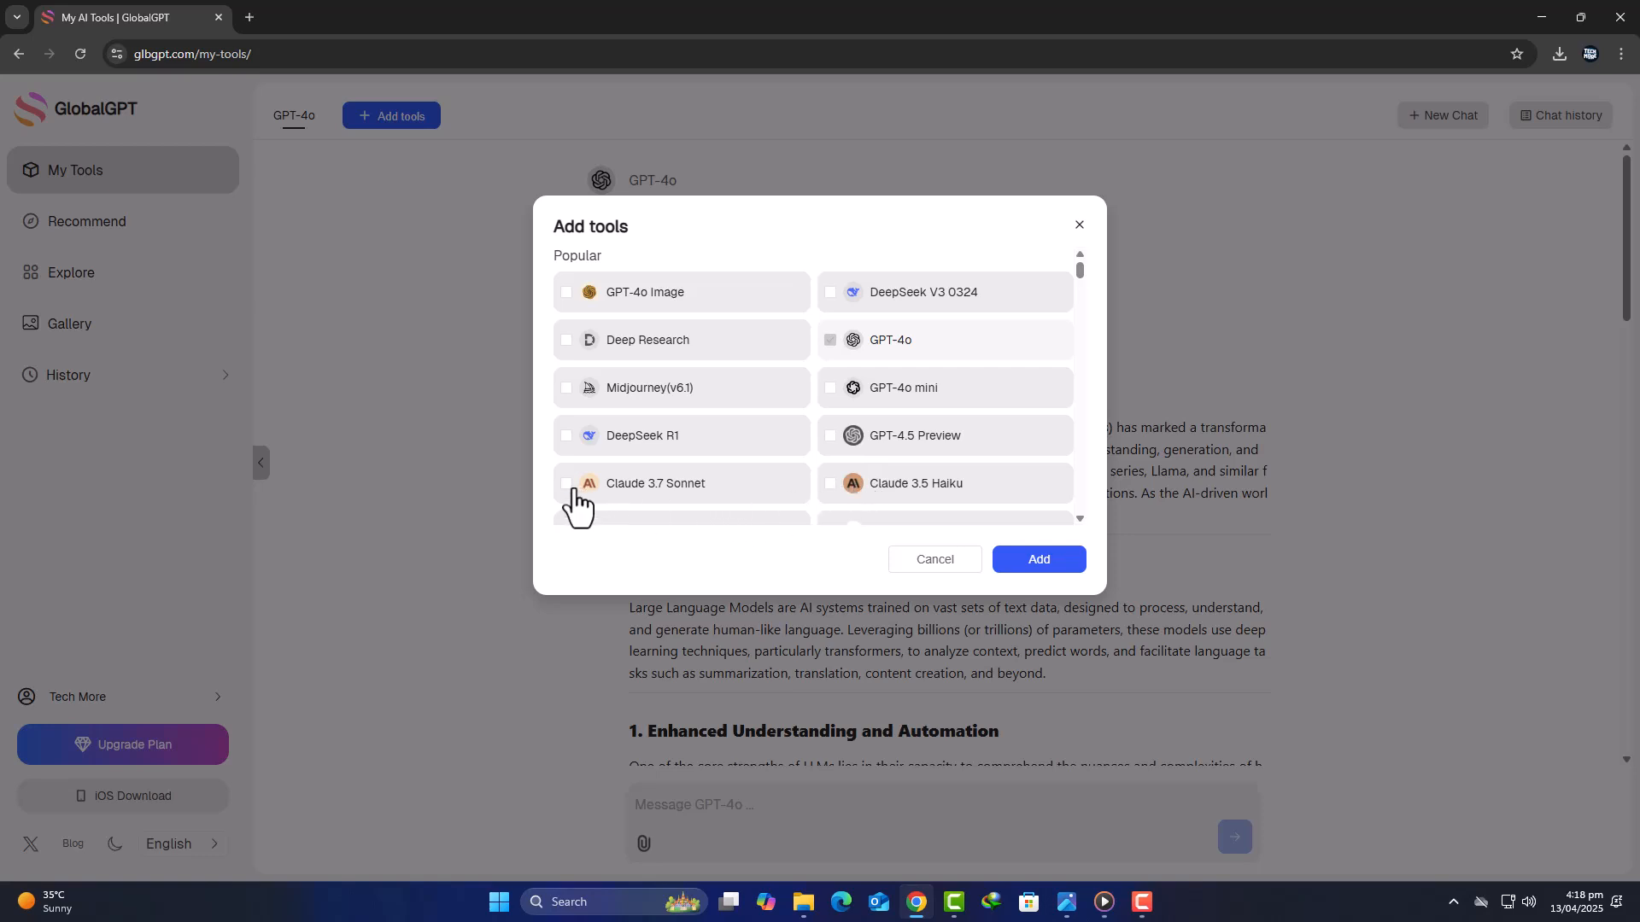
{"action": "left_click", "coordinate": [567, 484]}
{"action": "scroll", "coordinate": [718, 429], "scroll_direction": "down", "scroll_amount": 1}
{"action": "scroll", "coordinate": [755, 458], "scroll_direction": "down", "scroll_amount": 1}
{"action": "scroll", "coordinate": [791, 483], "scroll_direction": "down", "scroll_amount": 1}
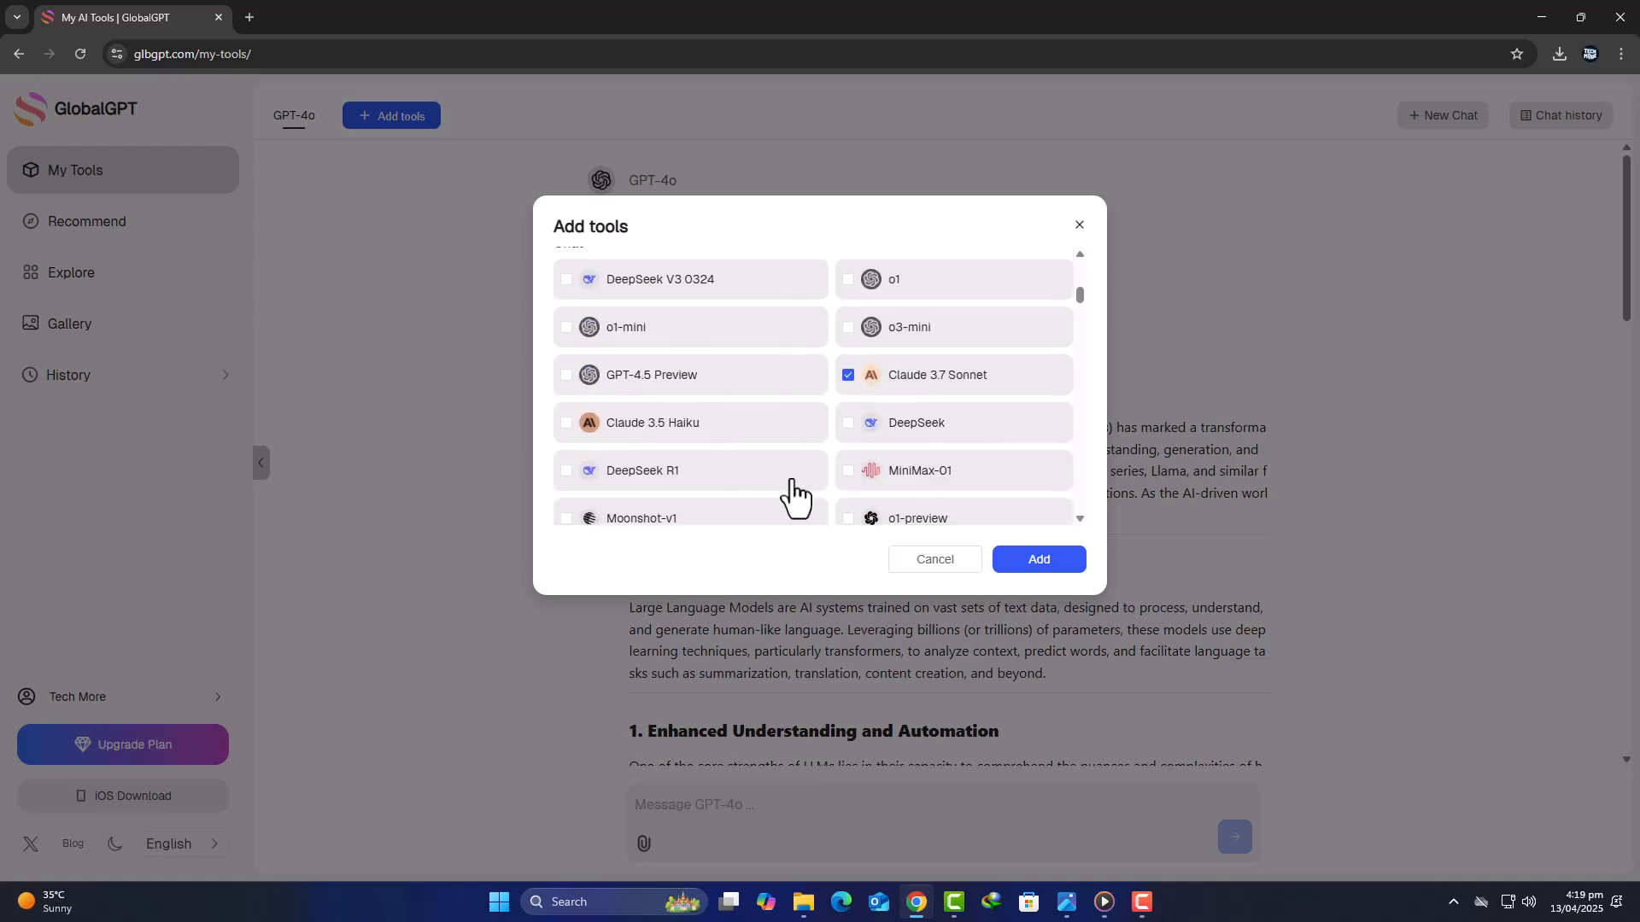
{"action": "left_click", "coordinate": [1039, 565]}
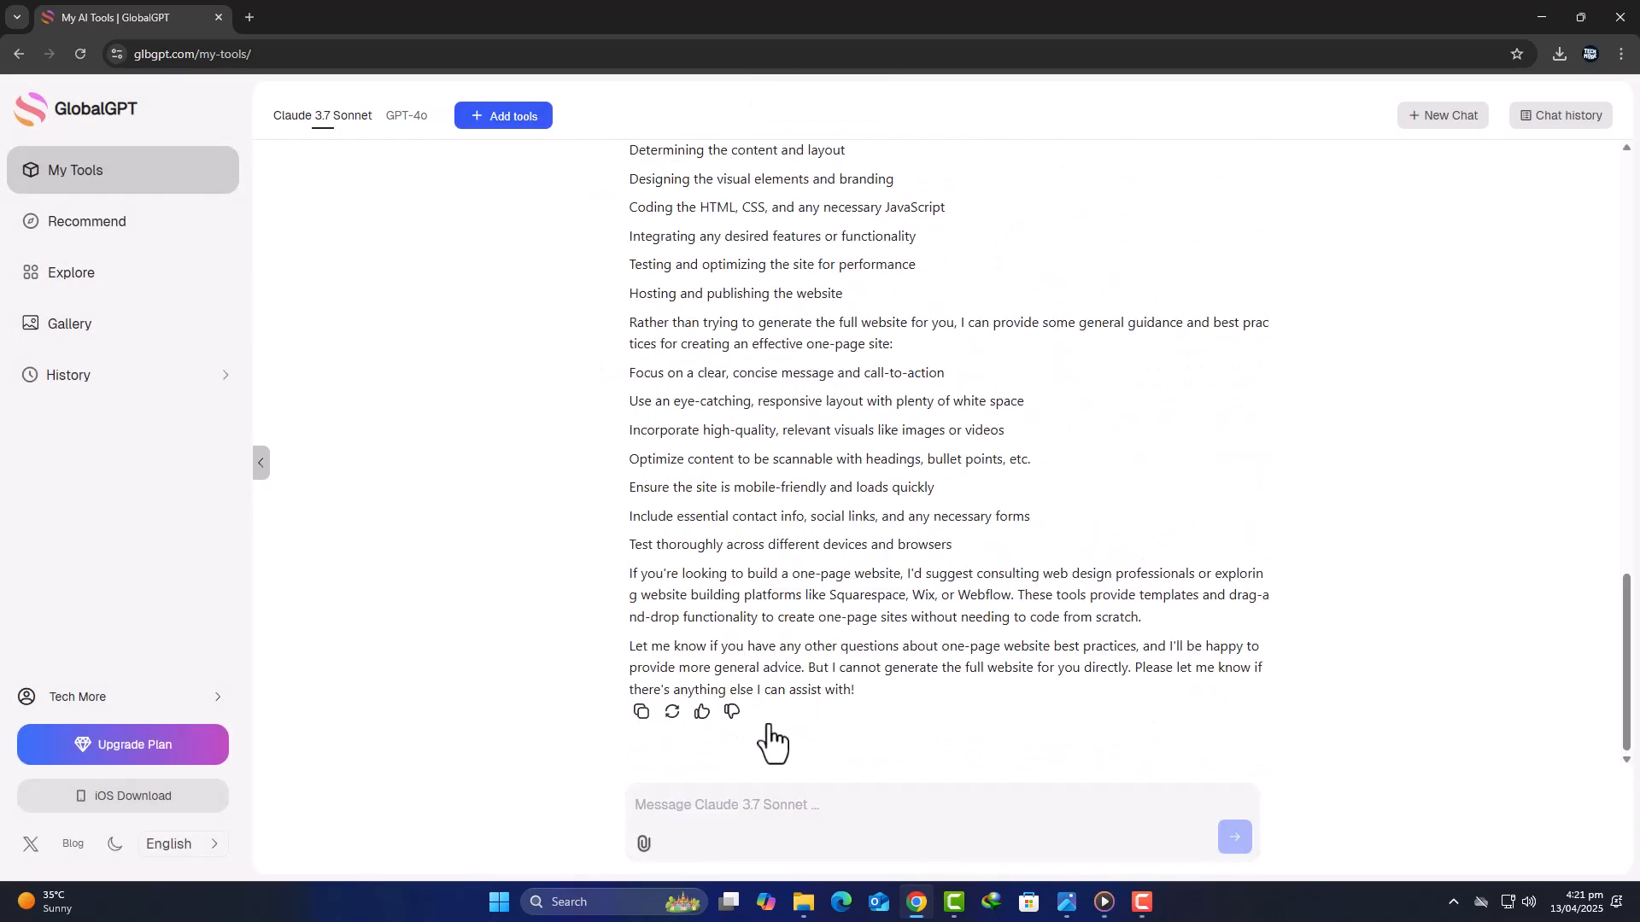
{"action": "type", "text": "generate "}
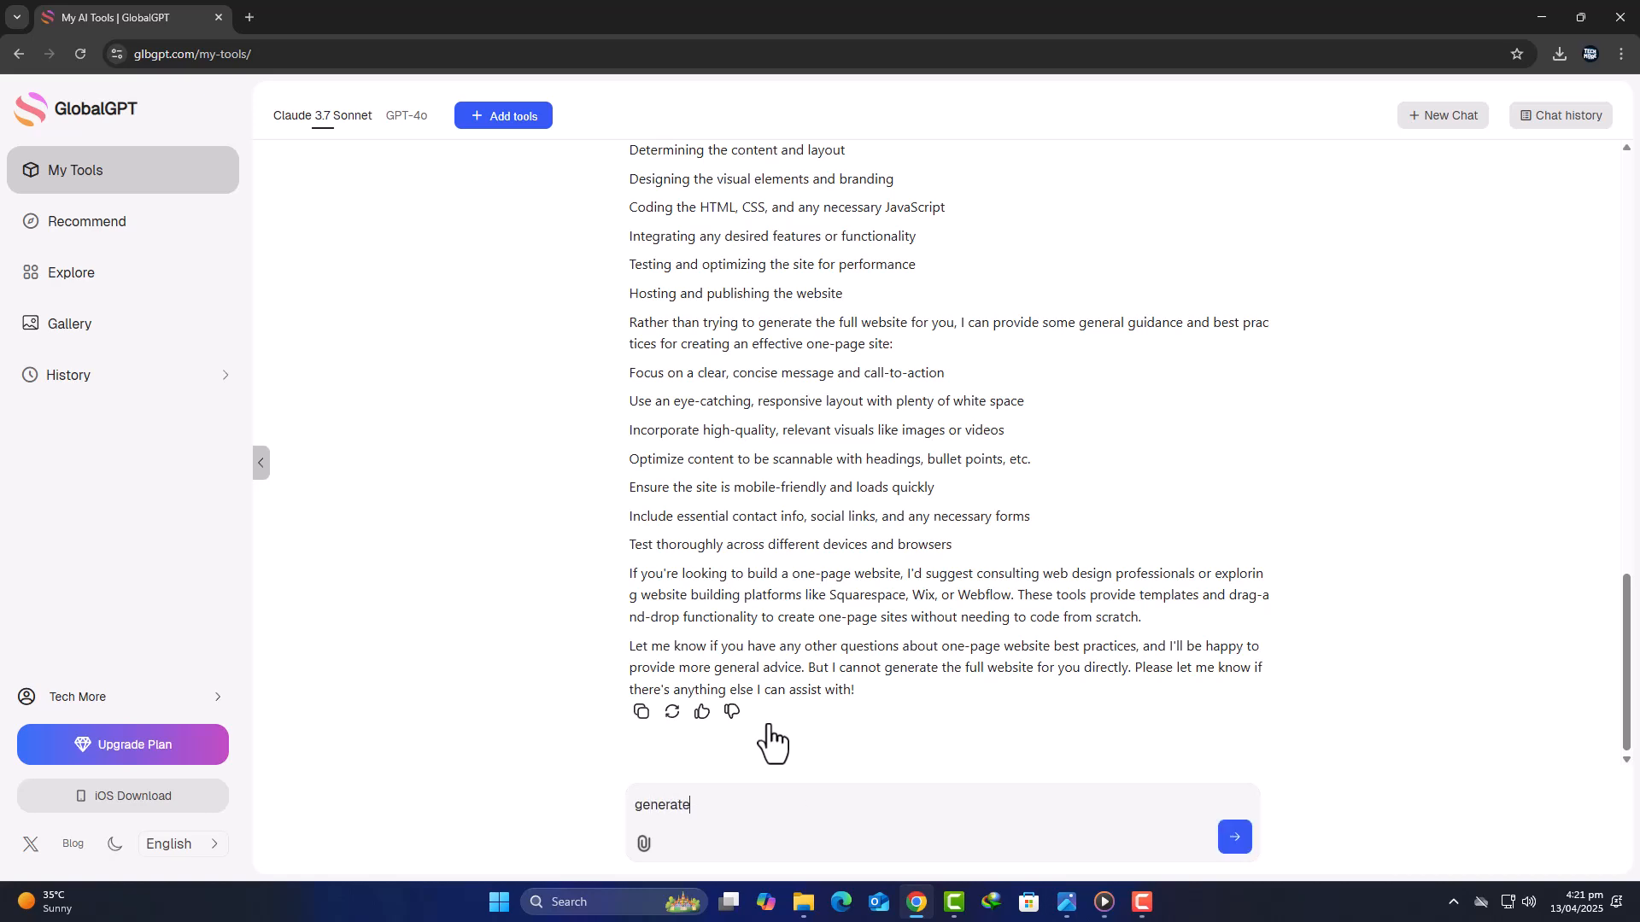
{"action": "type", "text": "a one"}
{"action": "type", "text": " p"}
{"action": "key", "text": "Return"}
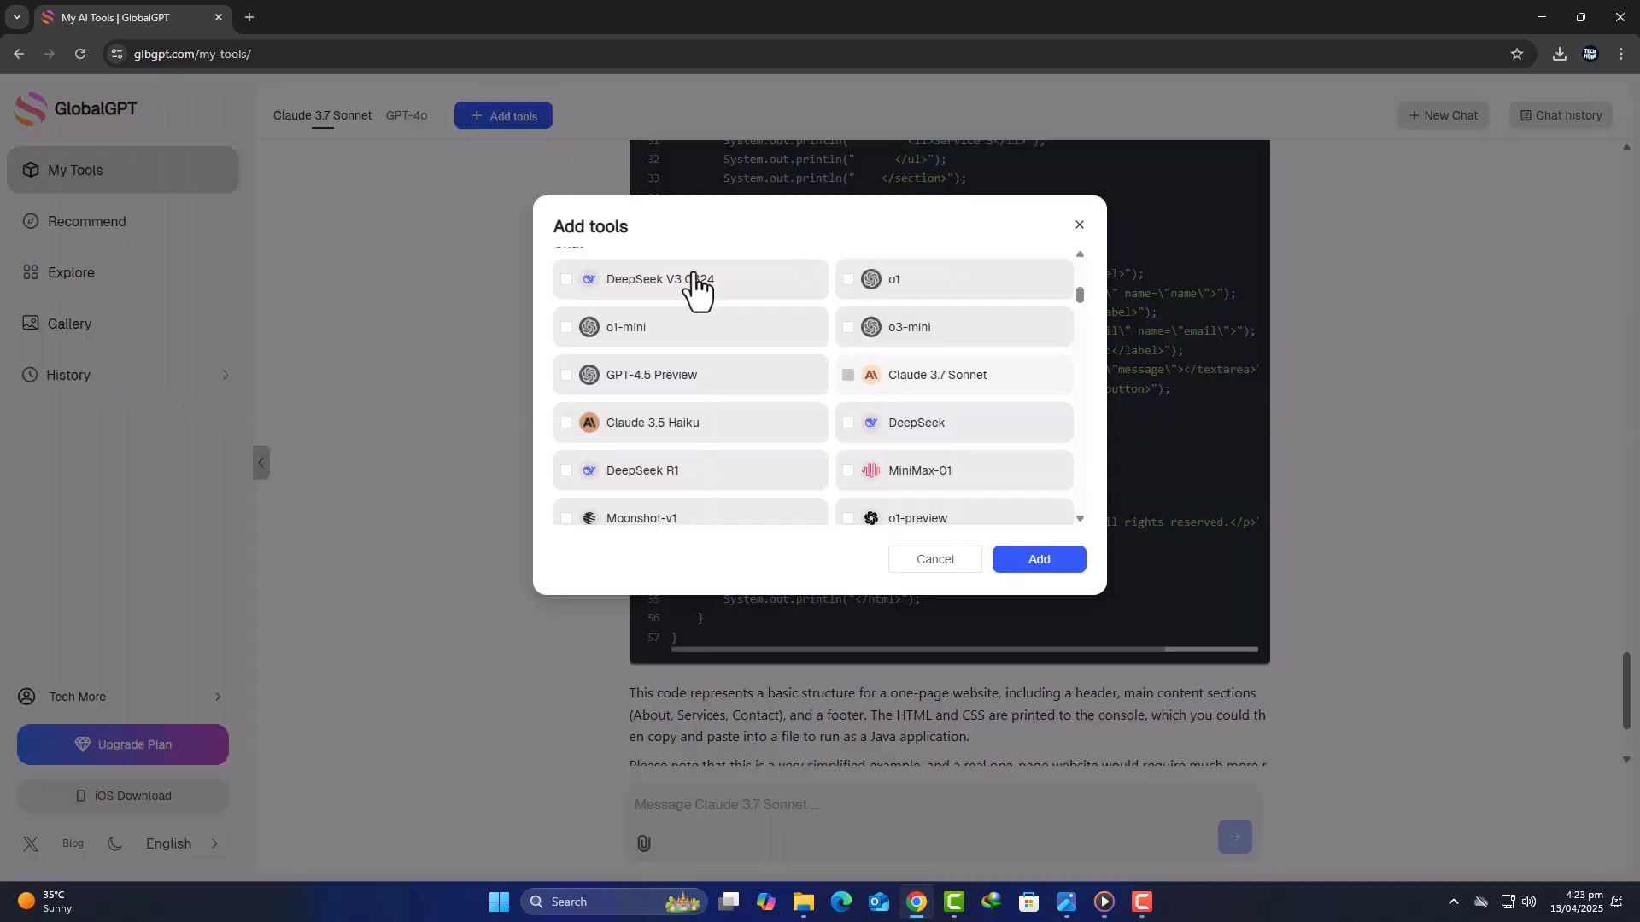
{"action": "scroll", "coordinate": [644, 433], "scroll_direction": "up", "scroll_amount": 3}
{"action": "scroll", "coordinate": [644, 430], "scroll_direction": "up", "scroll_amount": 1}
{"action": "scroll", "coordinate": [645, 428], "scroll_direction": "up", "scroll_amount": 2}
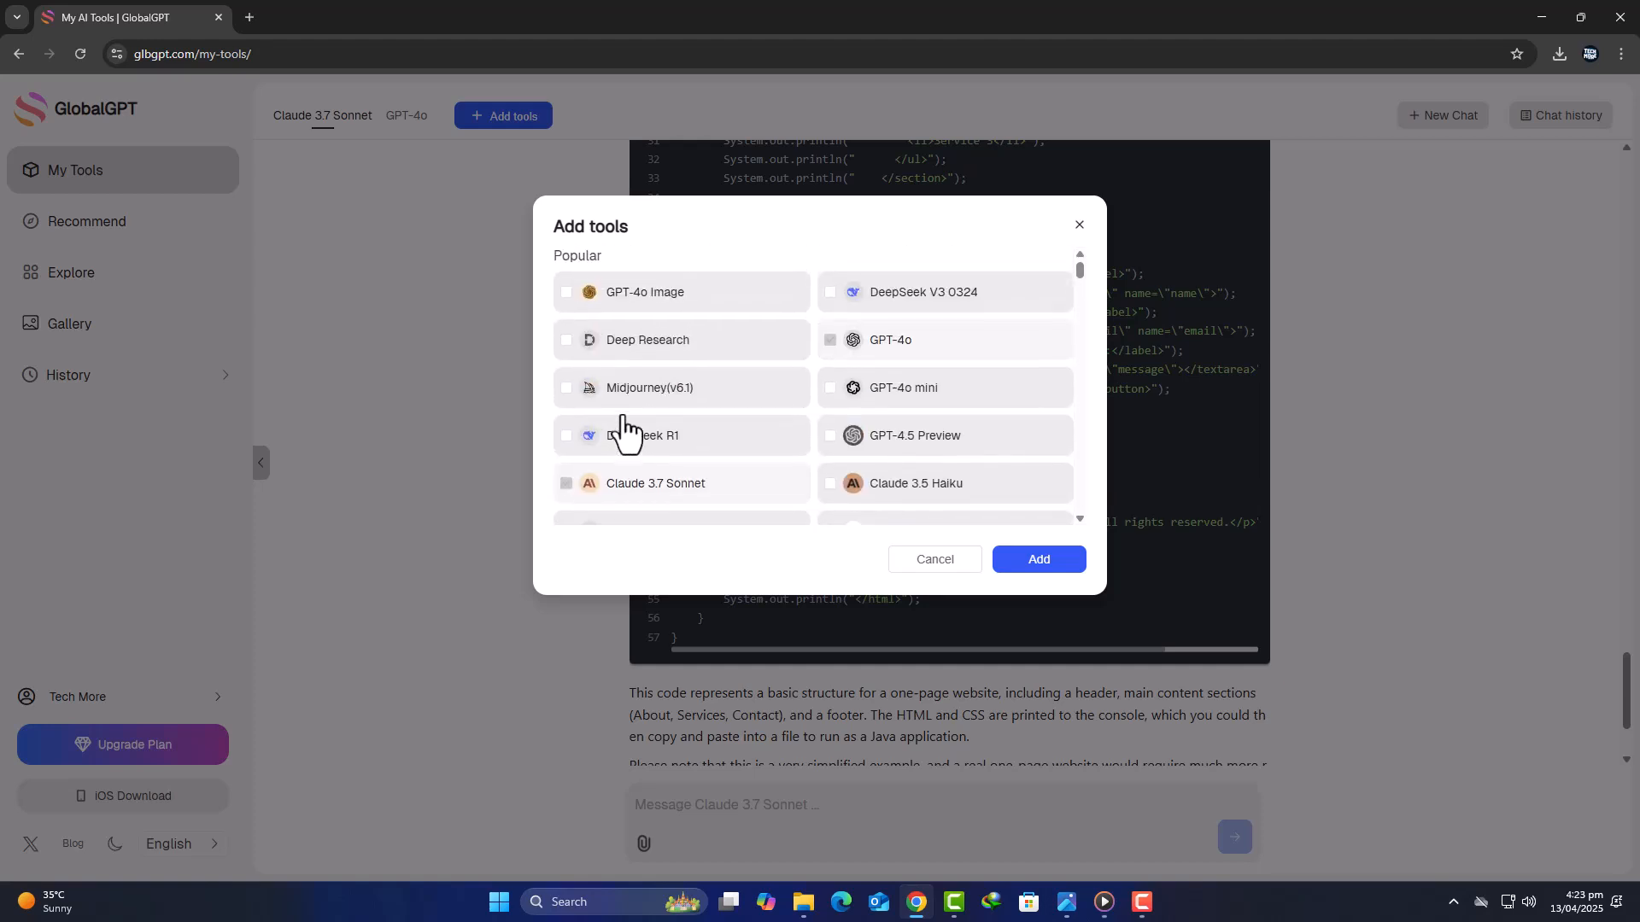
- Add Midjourney (v6.1) to the workspace from the Add tools dialog
{"action": "left_click", "coordinate": [568, 395]}
{"action": "left_click", "coordinate": [1051, 566]}
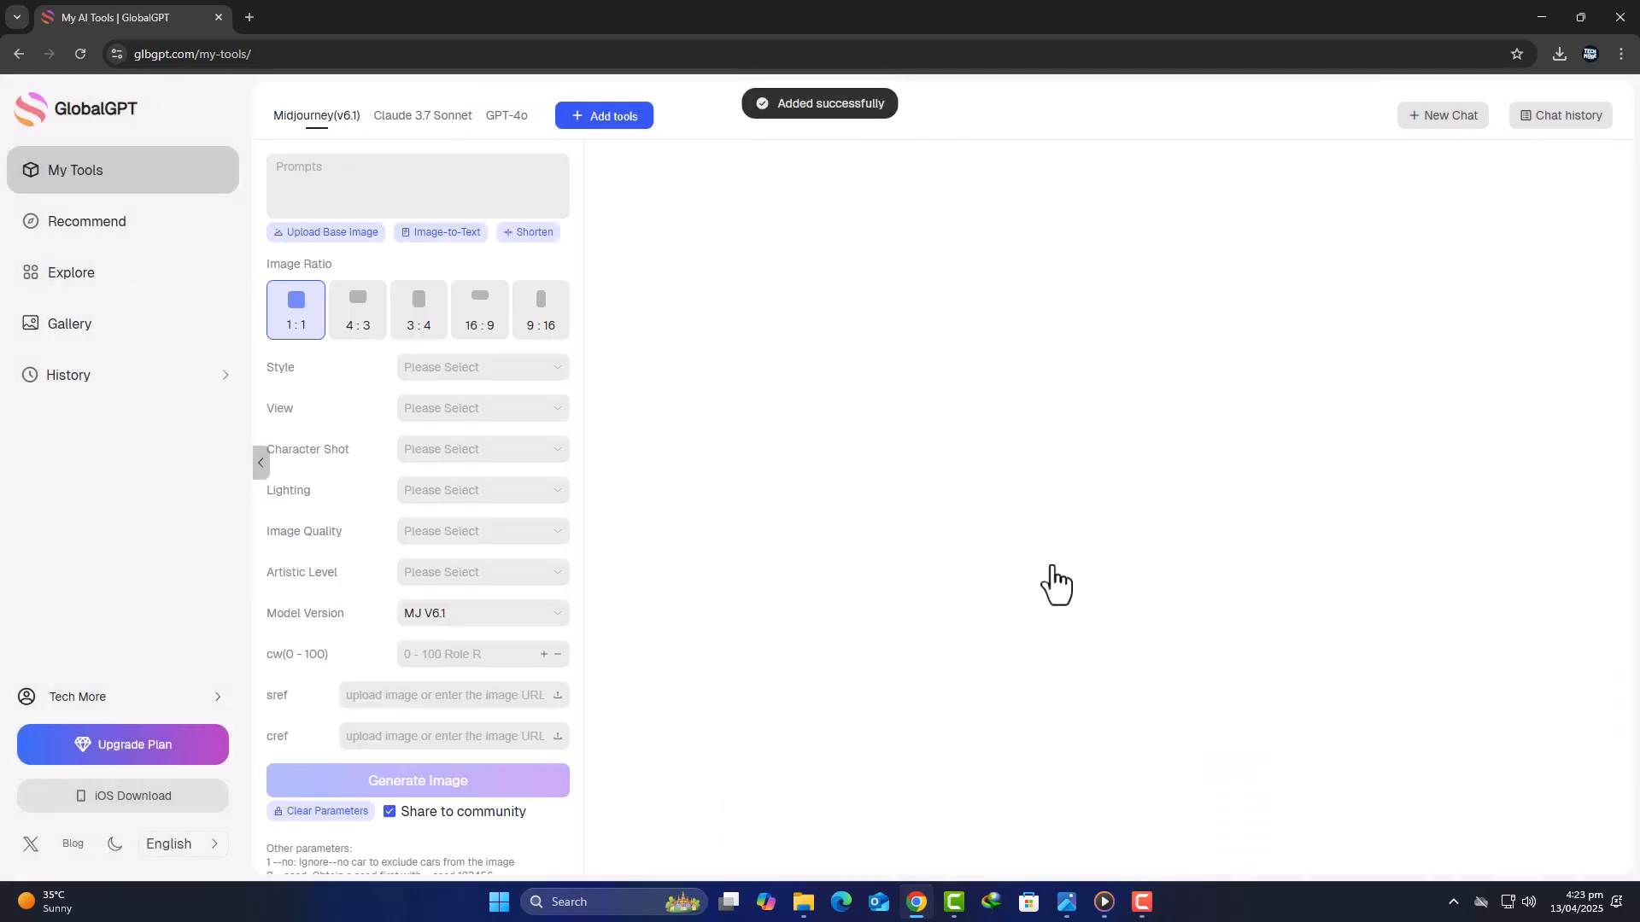
- Set Lighting to Misty/Foggy and Style to Cyberpunk, then generate the running-elephant image
{"action": "left_click", "coordinate": [482, 368]}
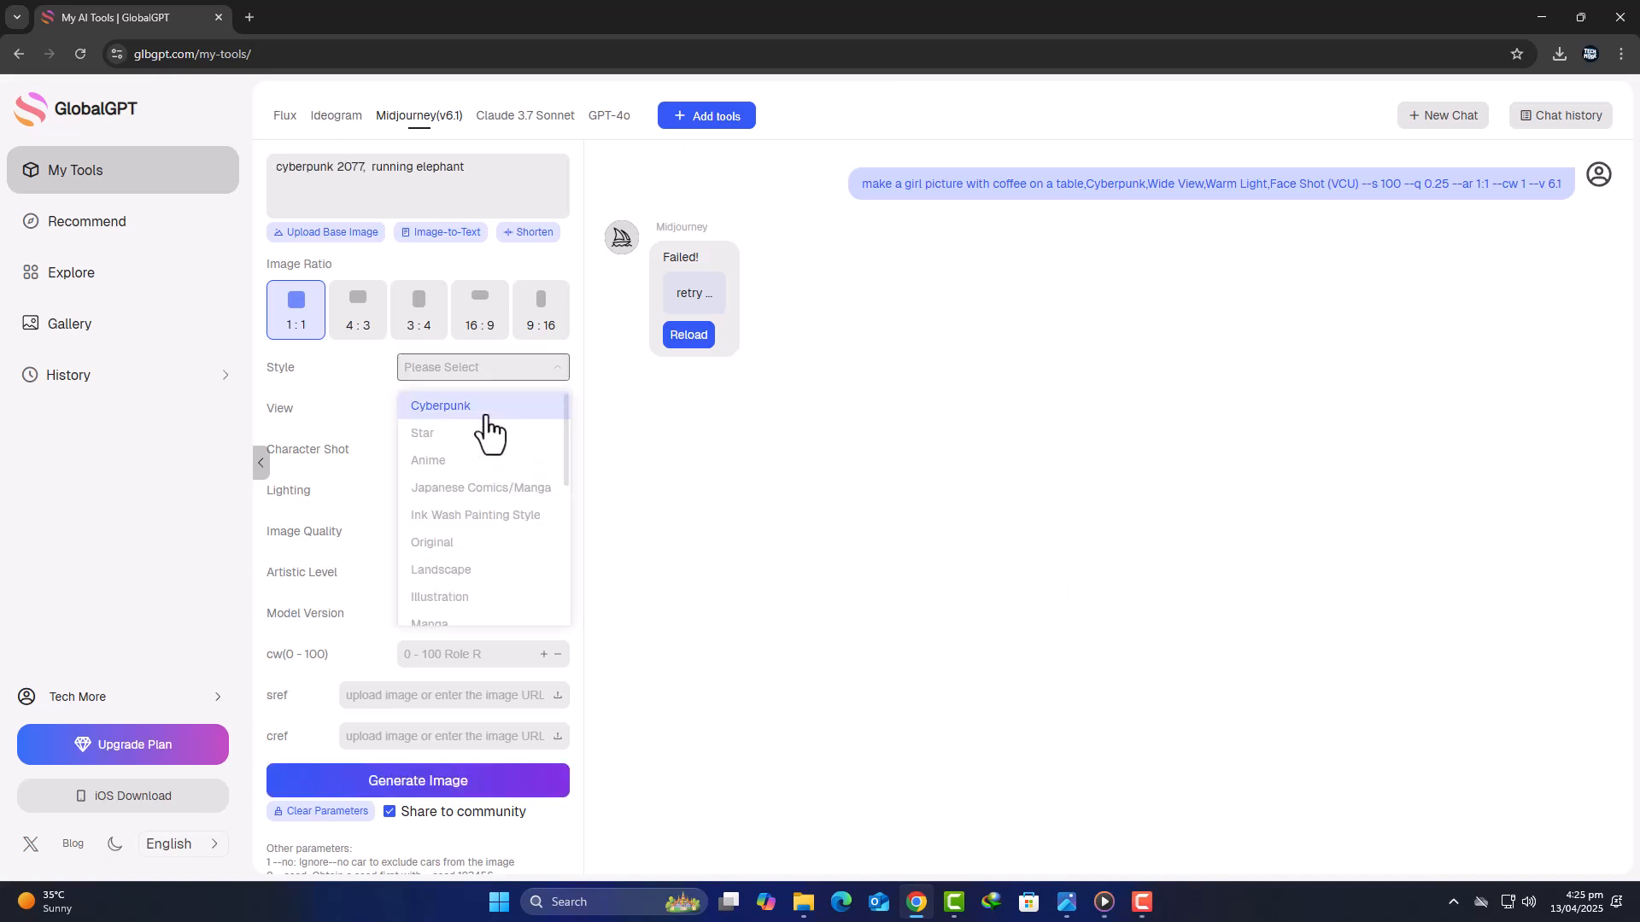
{"action": "left_click", "coordinate": [505, 489]}
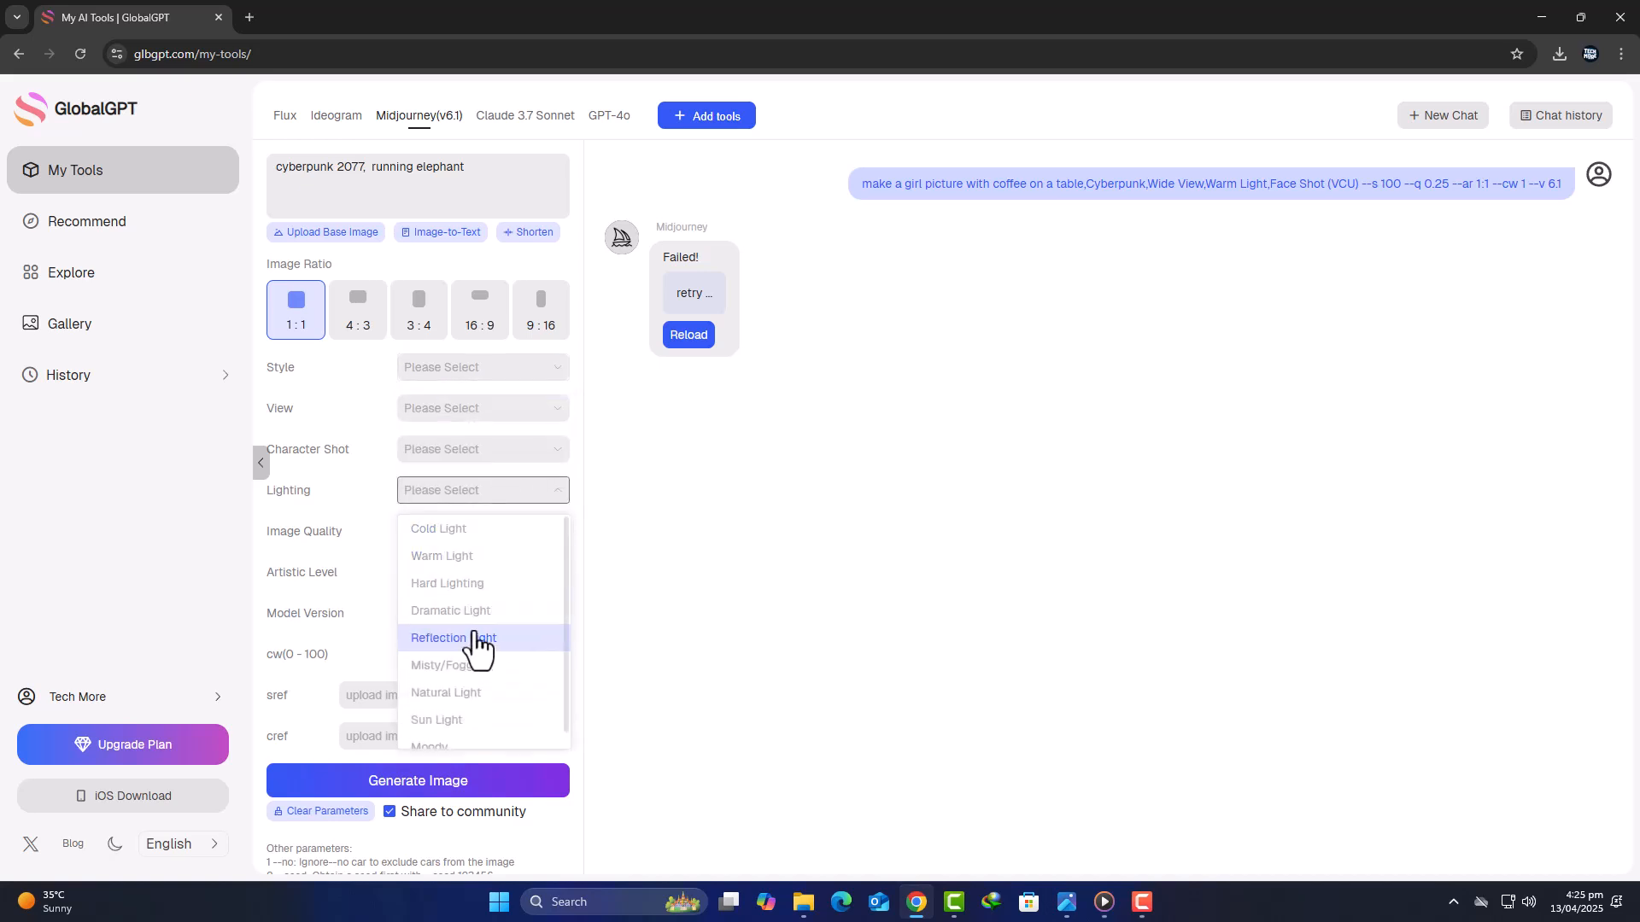
{"action": "left_click", "coordinate": [471, 640]}
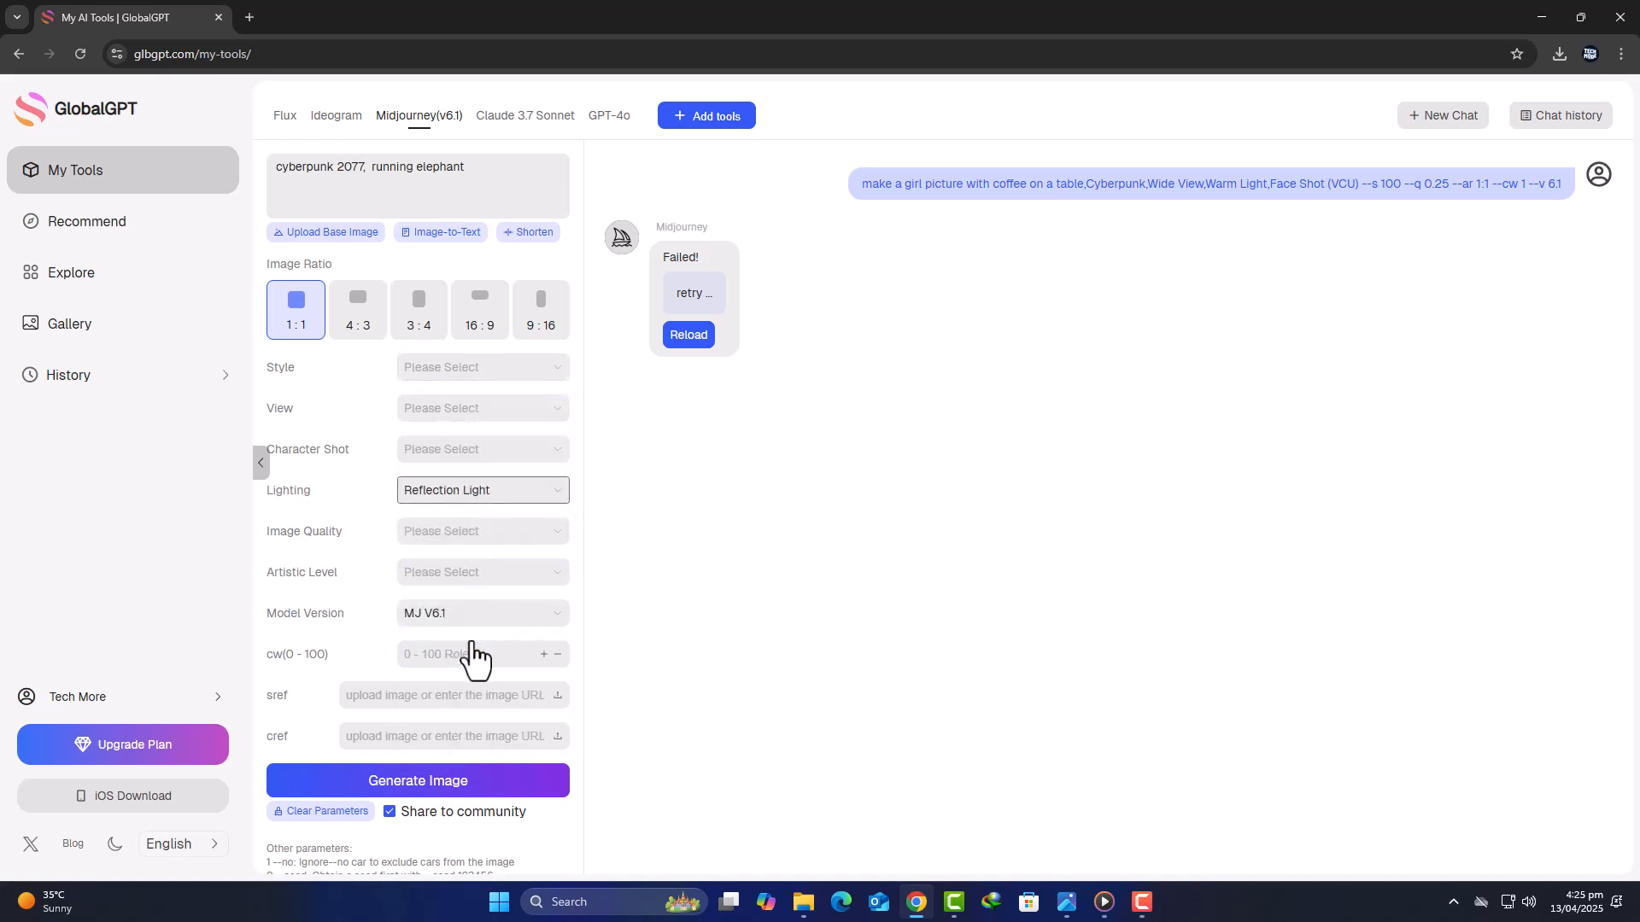
{"action": "left_click", "coordinate": [538, 492]}
{"action": "left_click", "coordinate": [435, 676]}
{"action": "left_click", "coordinate": [501, 368]}
{"action": "left_click", "coordinate": [476, 405]}
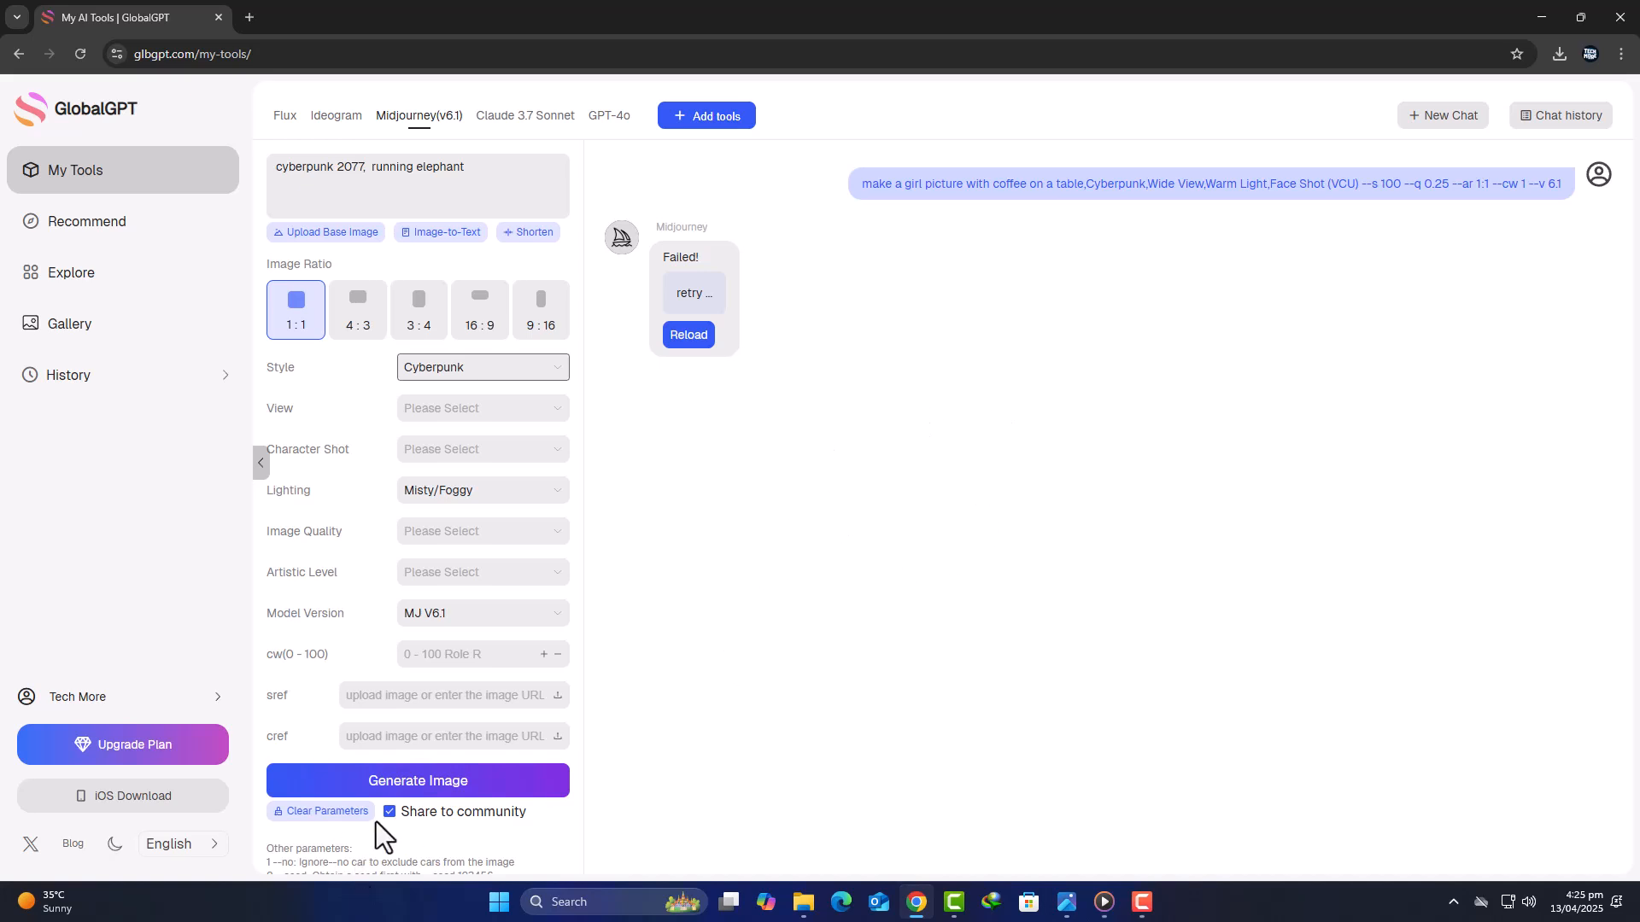
{"action": "left_click", "coordinate": [454, 784]}
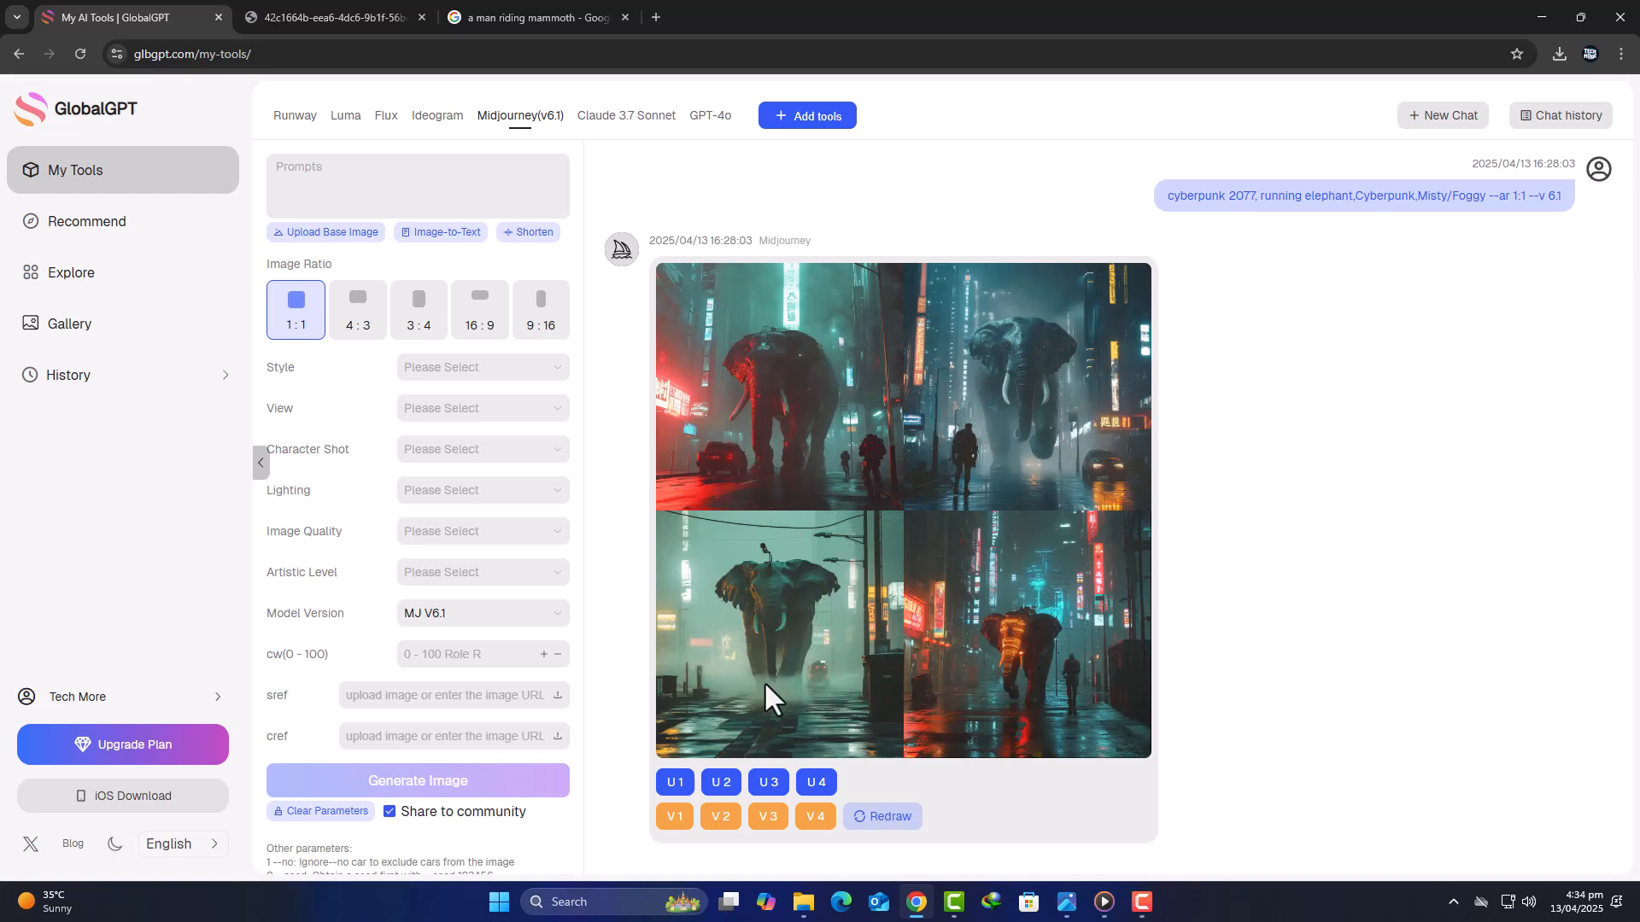
- Request V1 variations of the first elephant image and add Flux to the workspace
{"action": "left_click", "coordinate": [675, 820]}
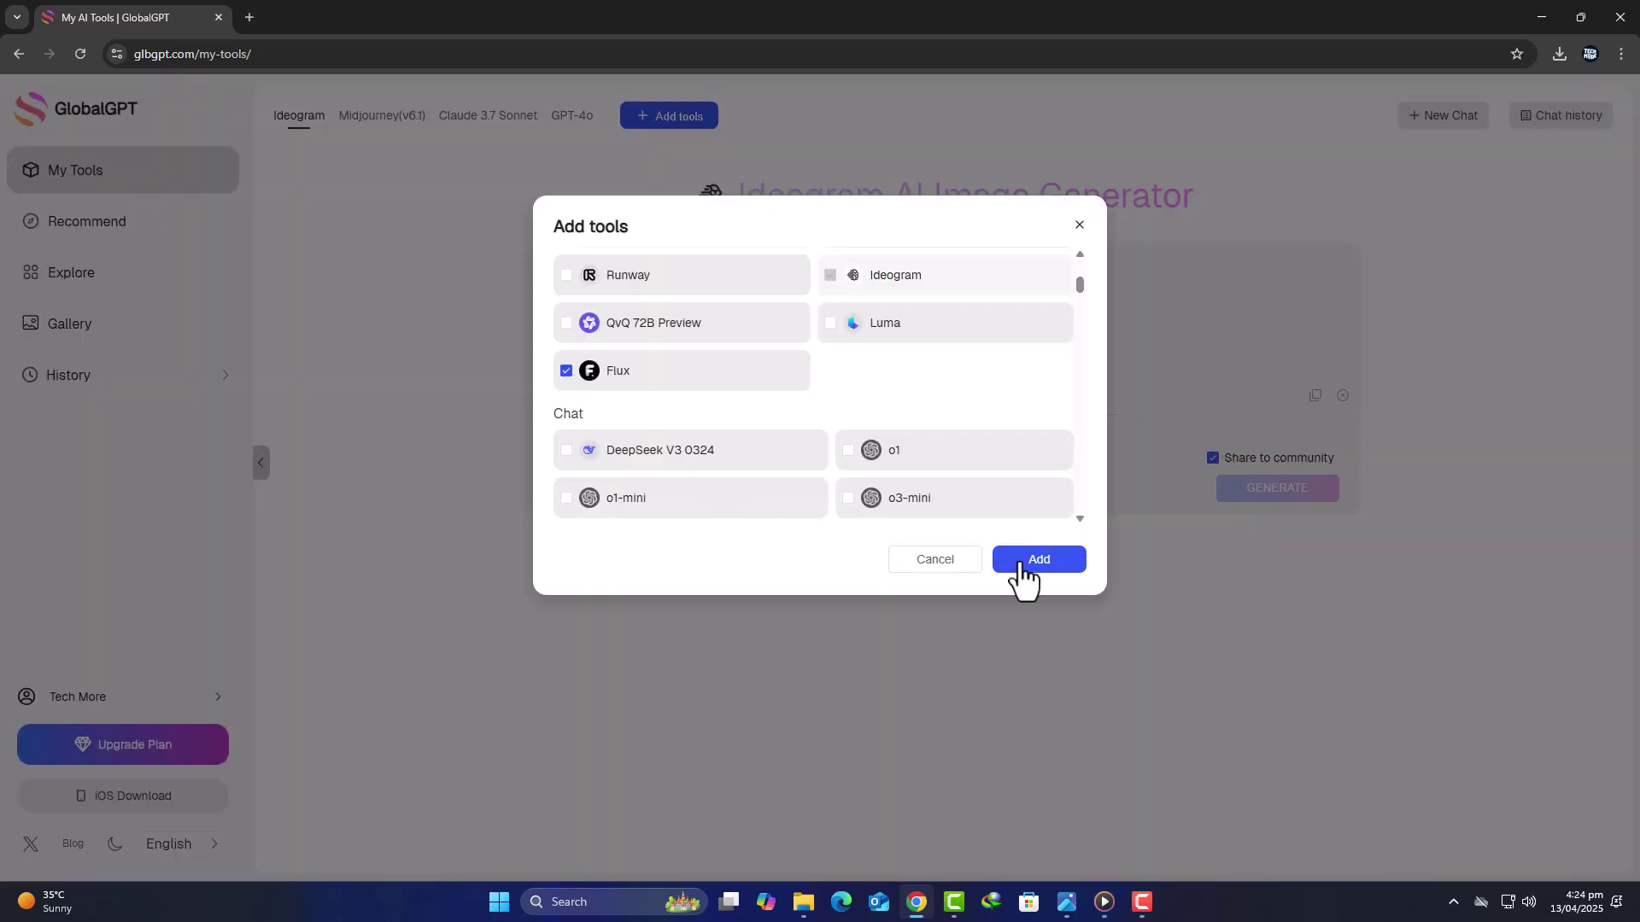
{"action": "left_click", "coordinate": [1022, 561]}
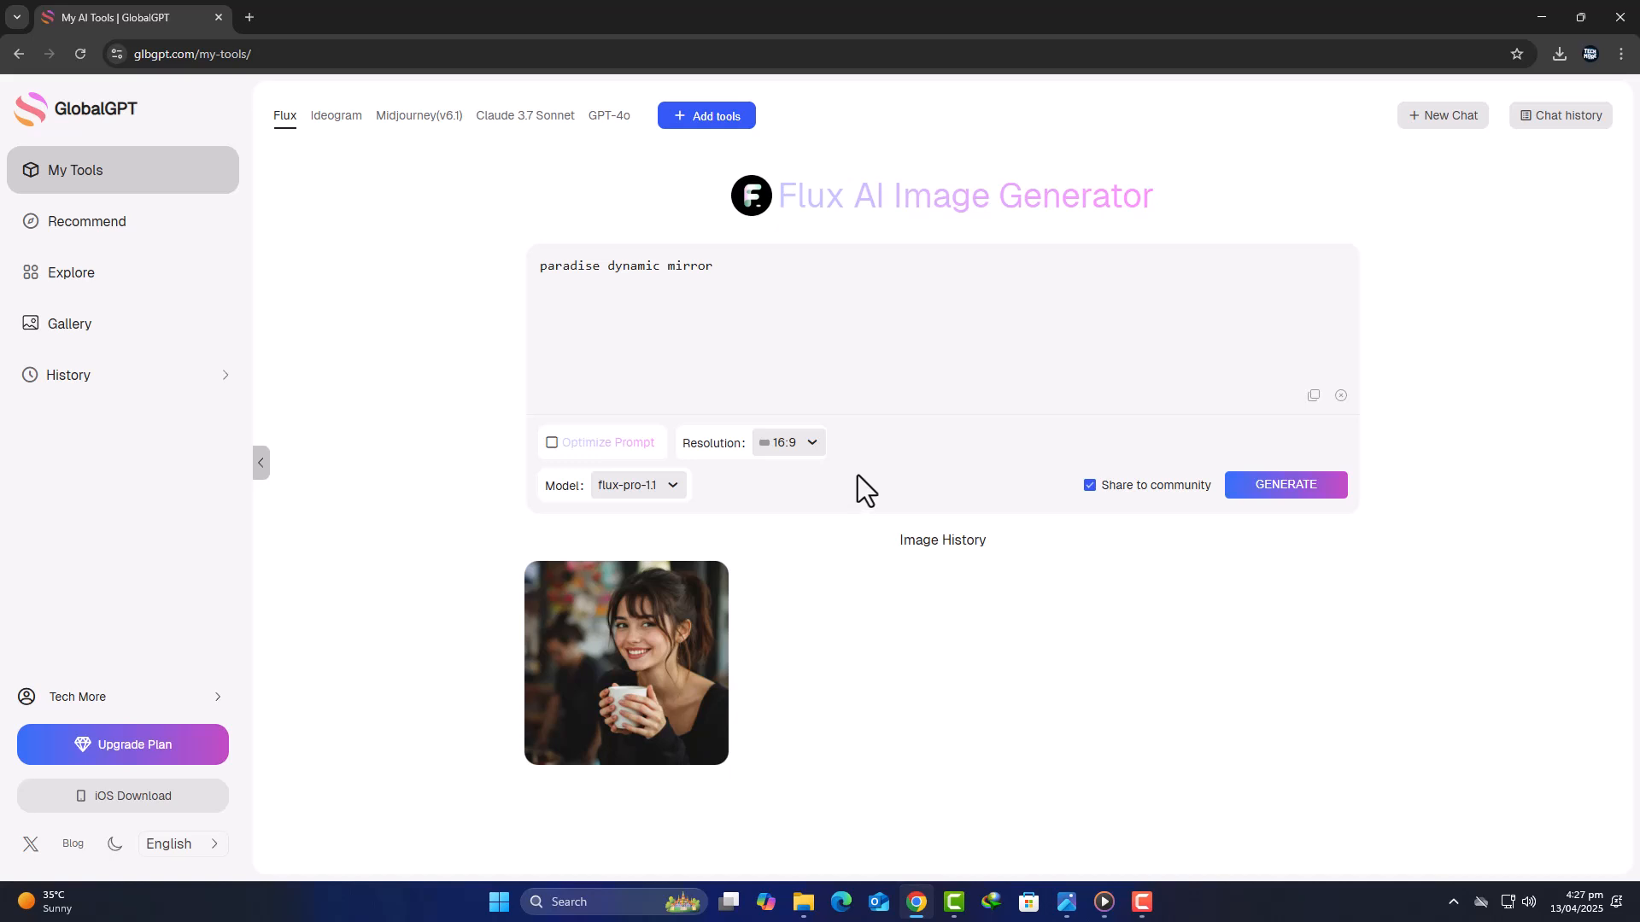
- Generate the 16:9 'paradise dynamic mirror' Flux image and view it enlarged
{"action": "left_click", "coordinate": [1309, 486]}
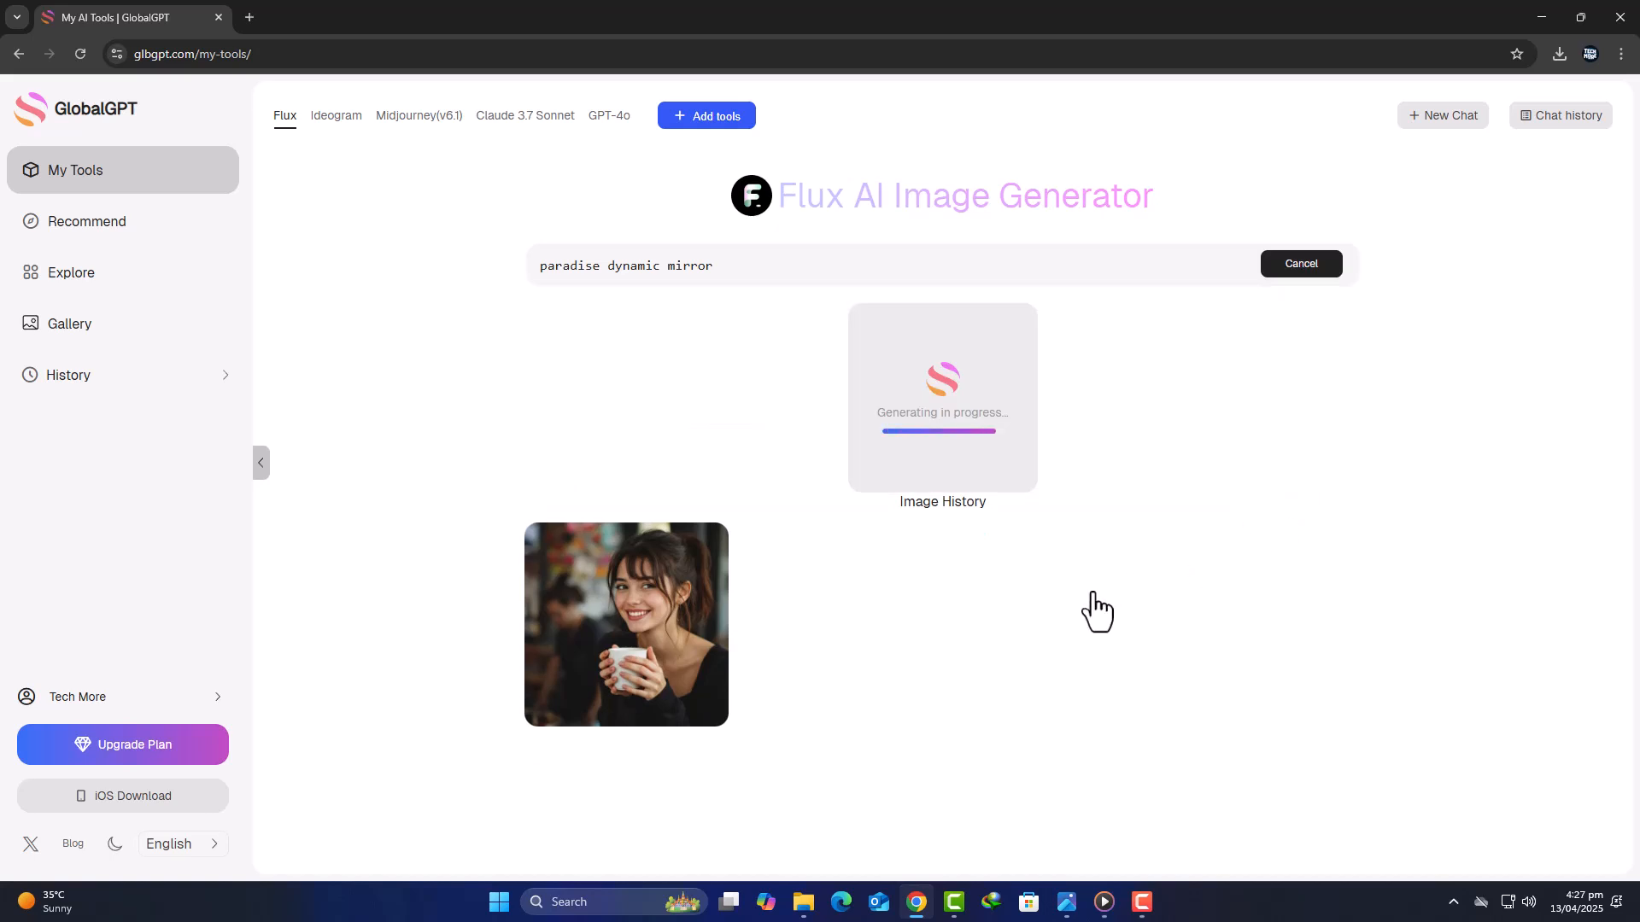
{"action": "left_click", "coordinate": [955, 656]}
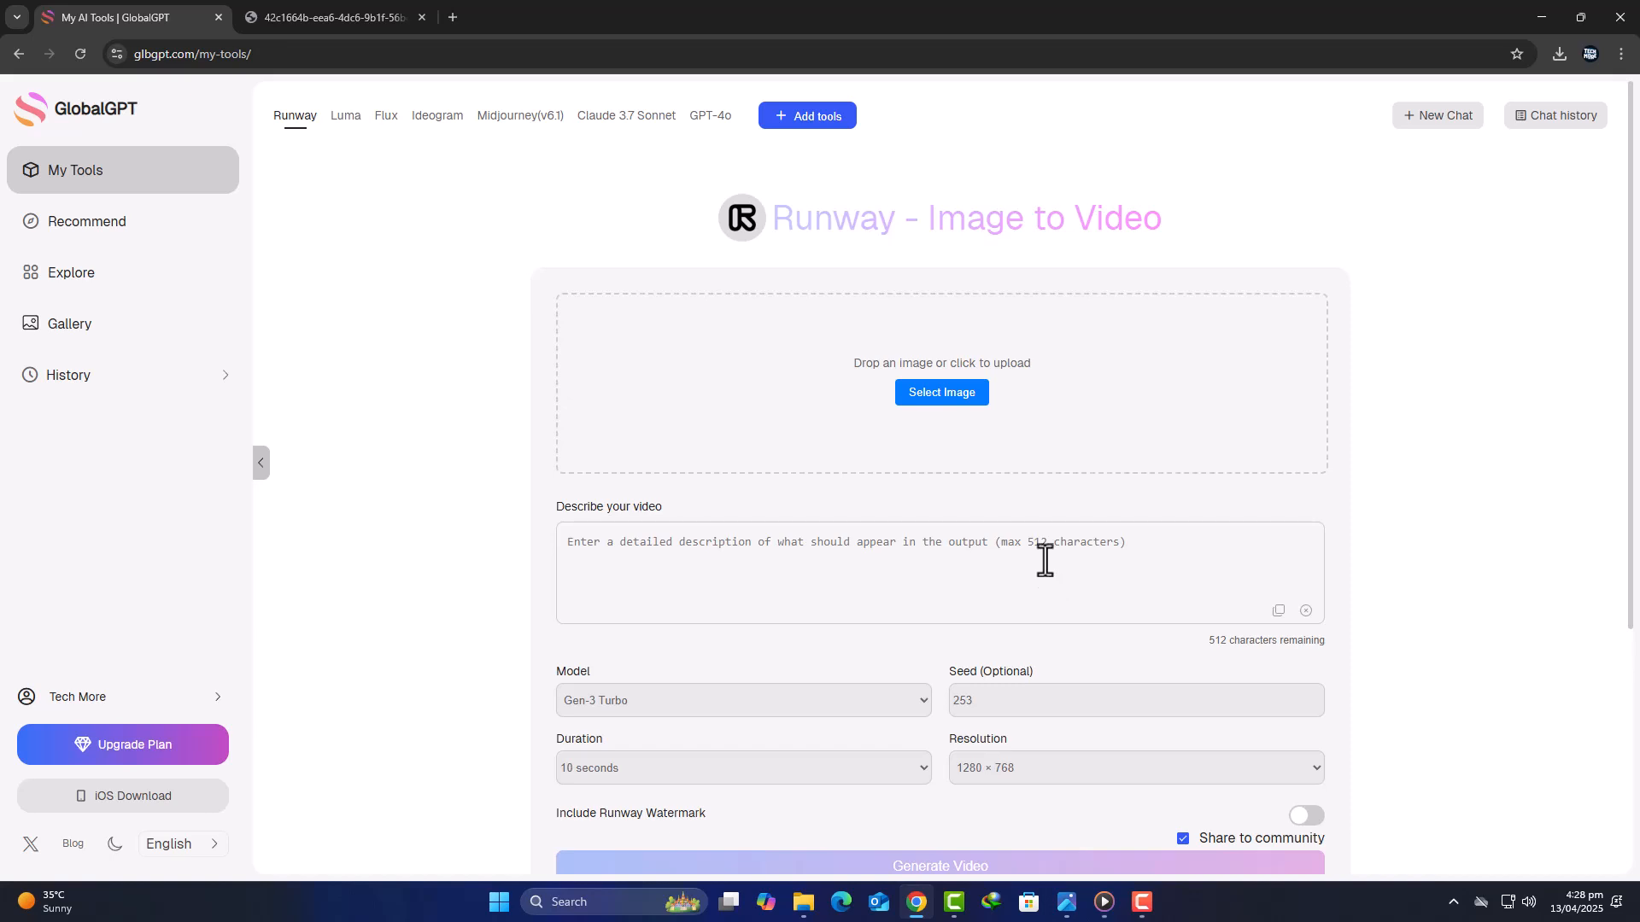
- Describe a man riding a mammoth, generate the Runway video and view it enlarged
{"action": "left_click", "coordinate": [612, 546]}
{"action": "type", "text": "a man ri"}
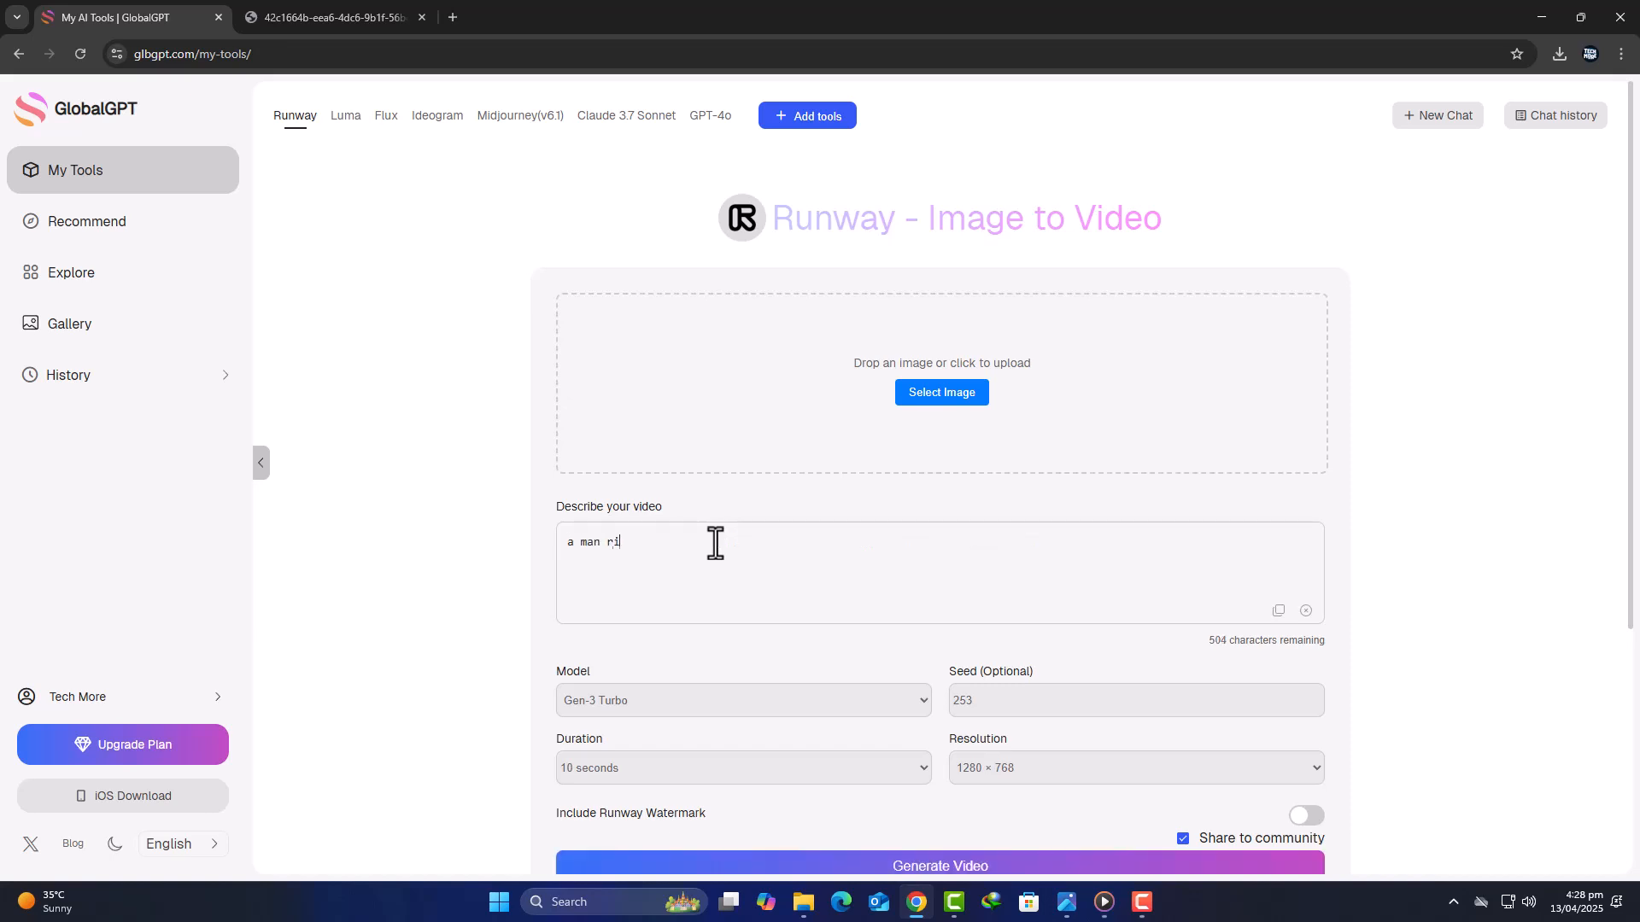
{"action": "type", "text": "f"}
{"action": "key", "text": "BackSpace"}
{"action": "type", "text": "din"}
{"action": "type", "text": "g "}
{"action": "type", "text": "a mamm"}
{"action": "type", "text": "ath"}
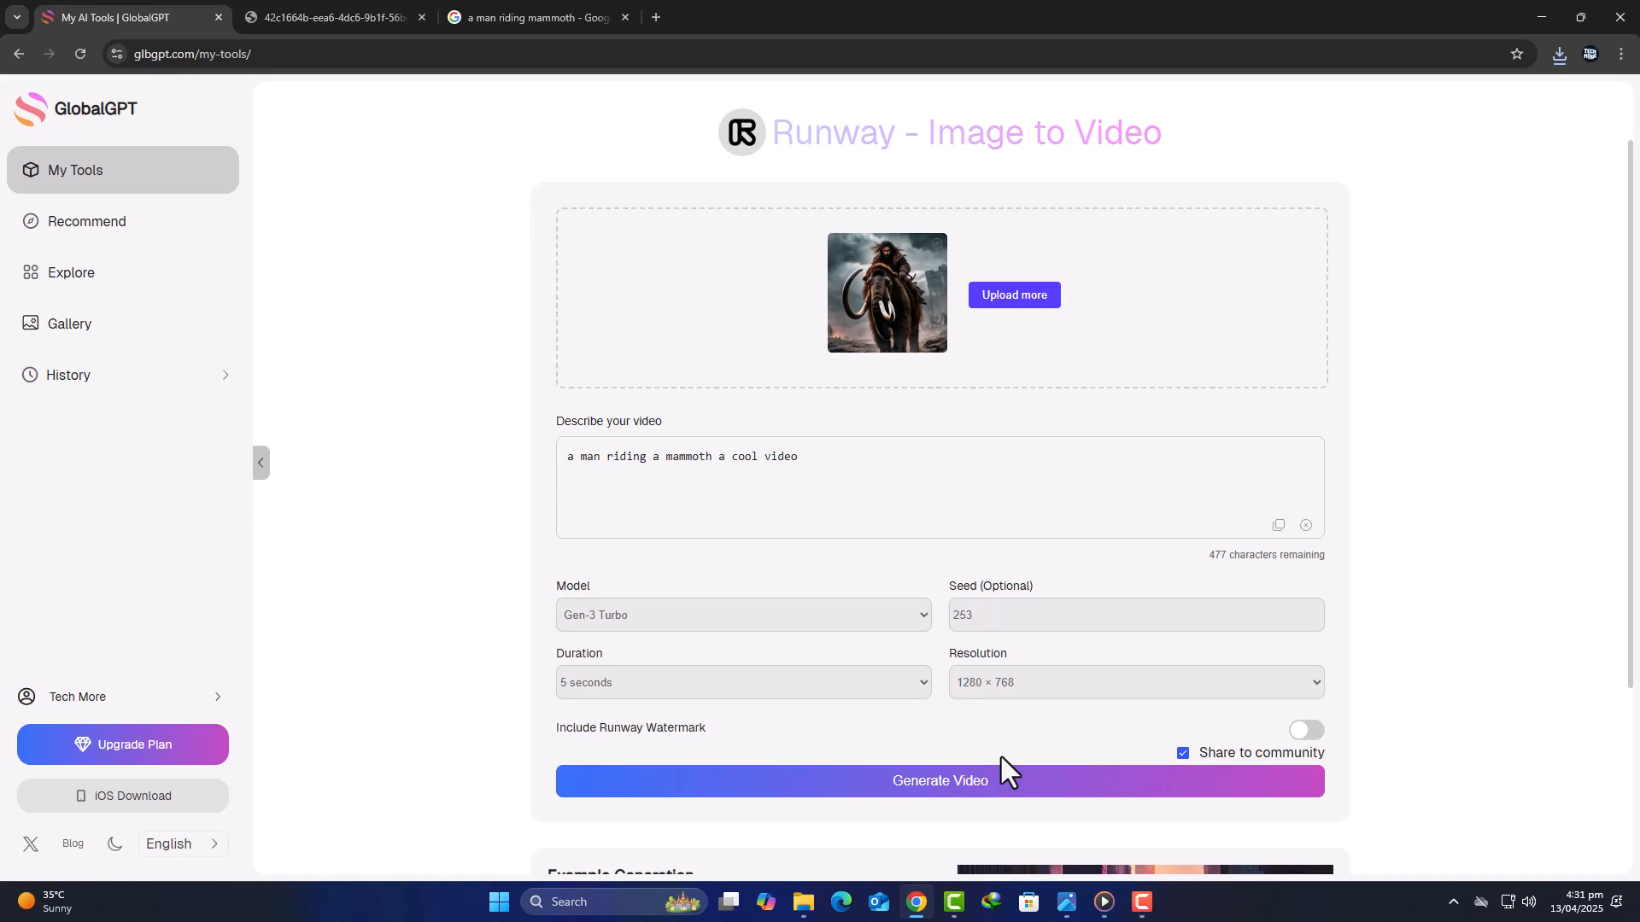
{"action": "left_click", "coordinate": [1048, 779]}
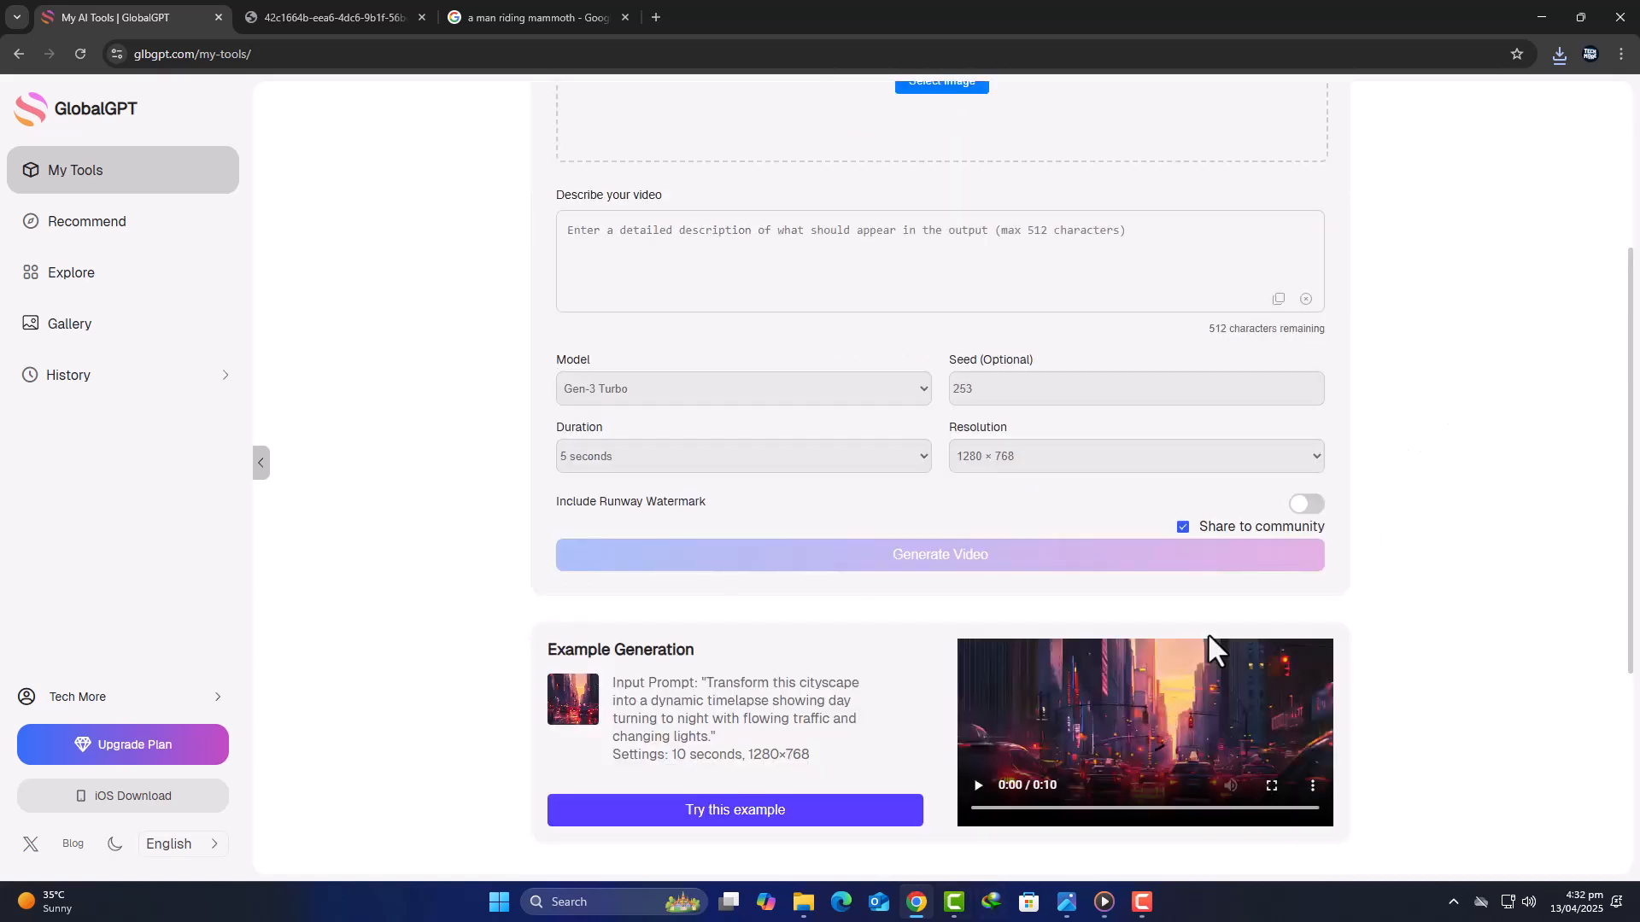
{"action": "scroll", "coordinate": [992, 598], "scroll_direction": "down", "scroll_amount": 1}
{"action": "scroll", "coordinate": [993, 598], "scroll_direction": "down", "scroll_amount": 1}
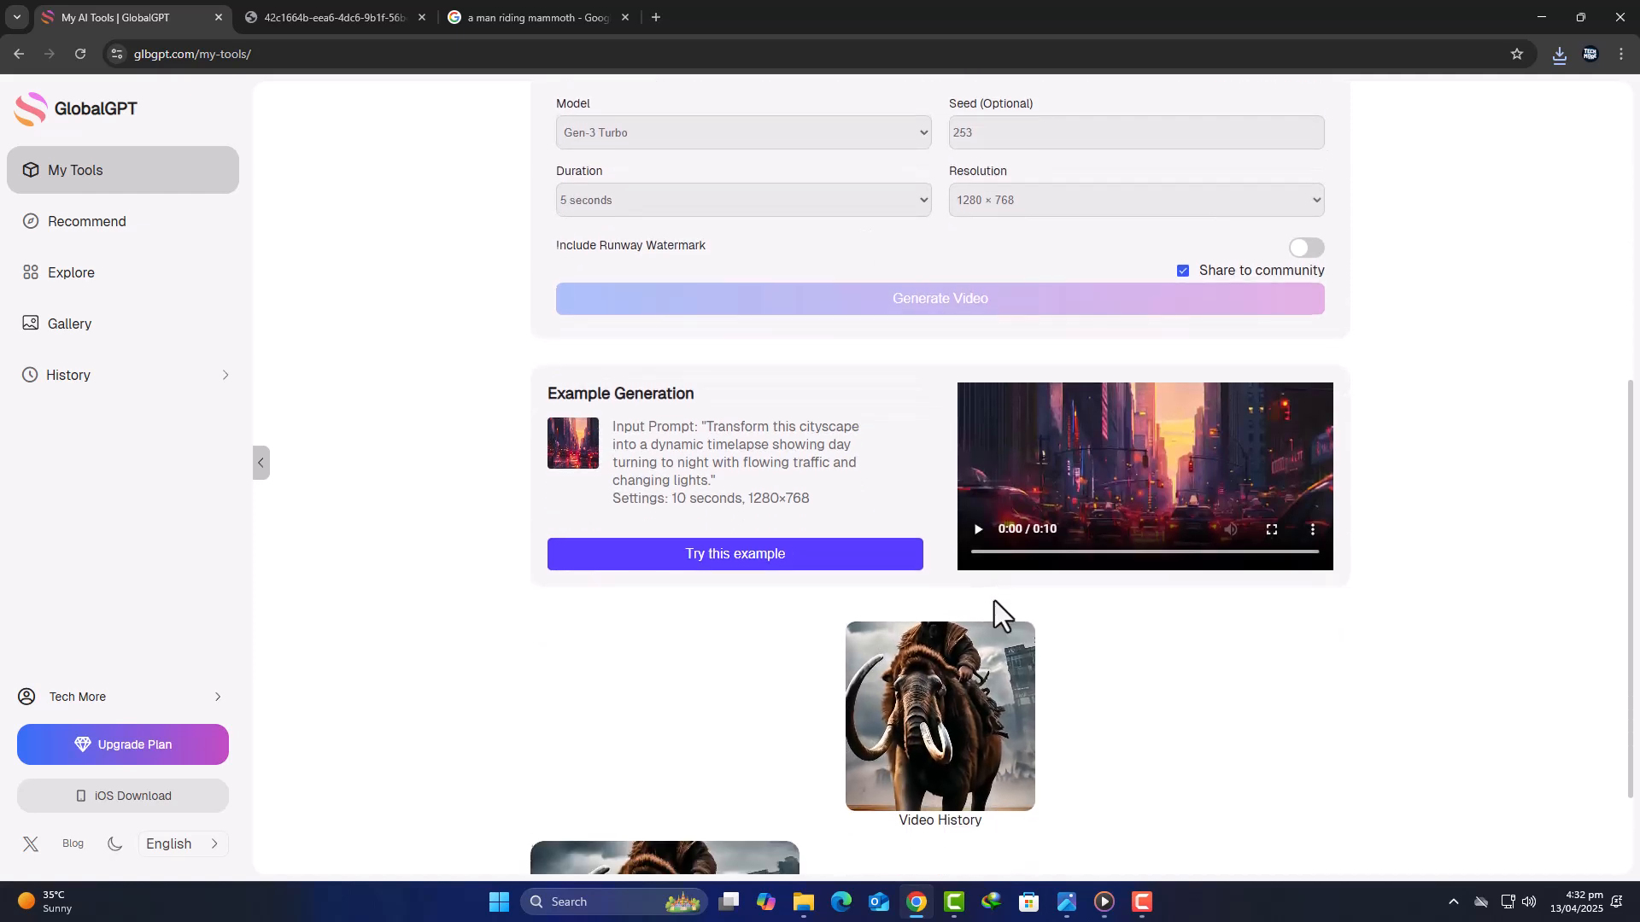
{"action": "scroll", "coordinate": [994, 601], "scroll_direction": "down", "scroll_amount": 1}
{"action": "left_click", "coordinate": [943, 564]}
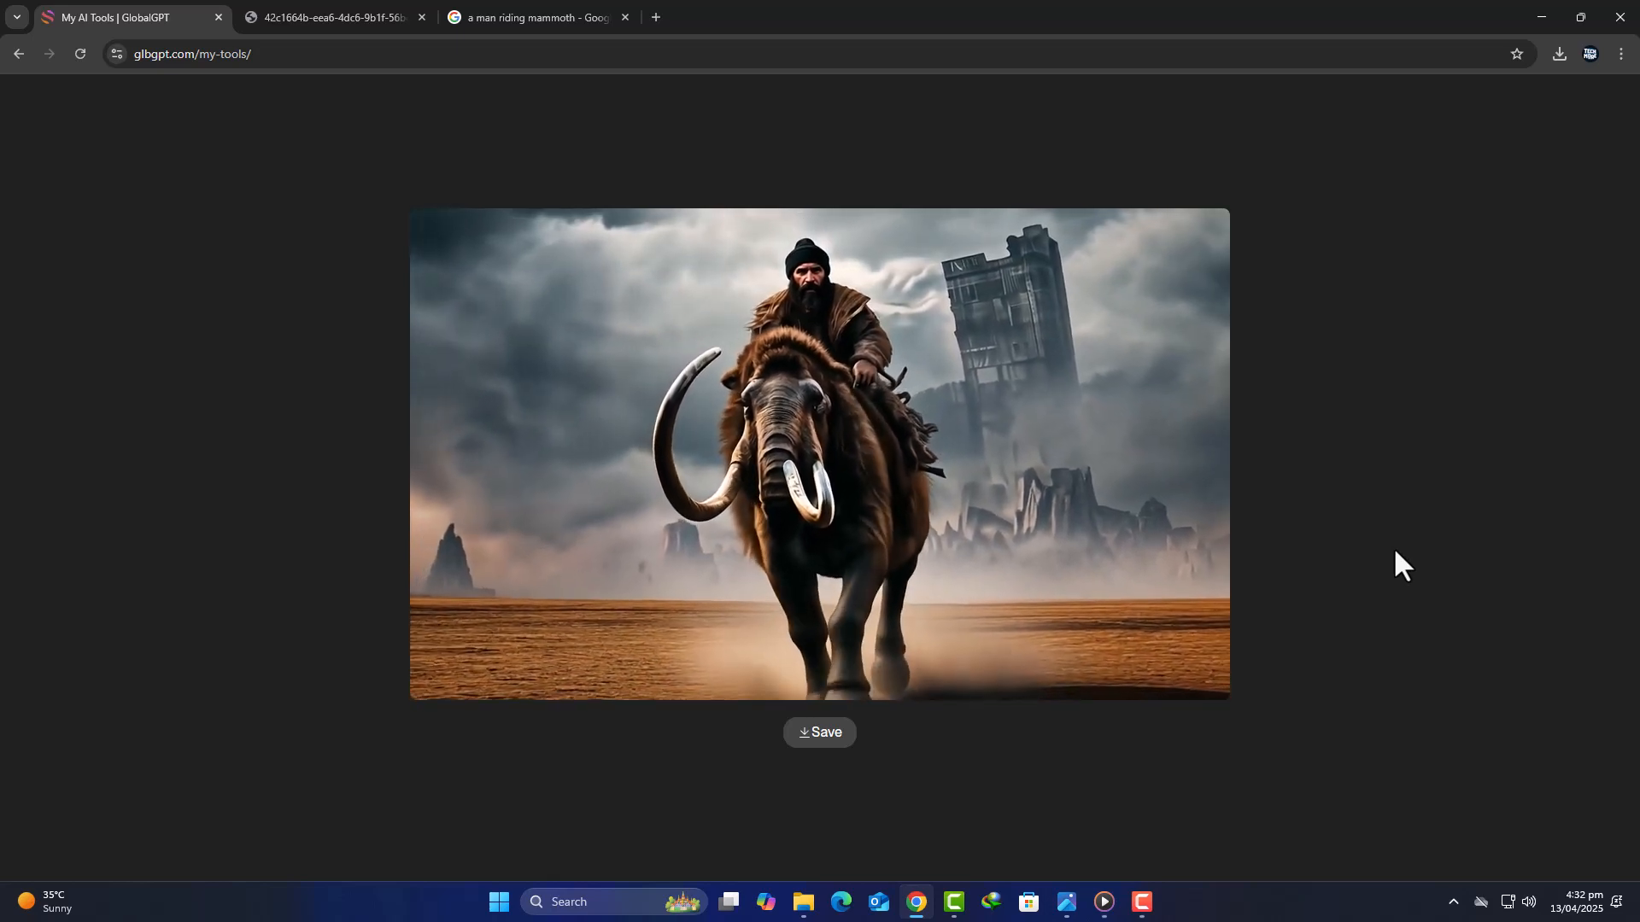
- Enter 'running man with wings' at 16:9 resolution and generate the Luma video
{"action": "key", "text": "Escape"}
{"action": "type", "text": "running man"}
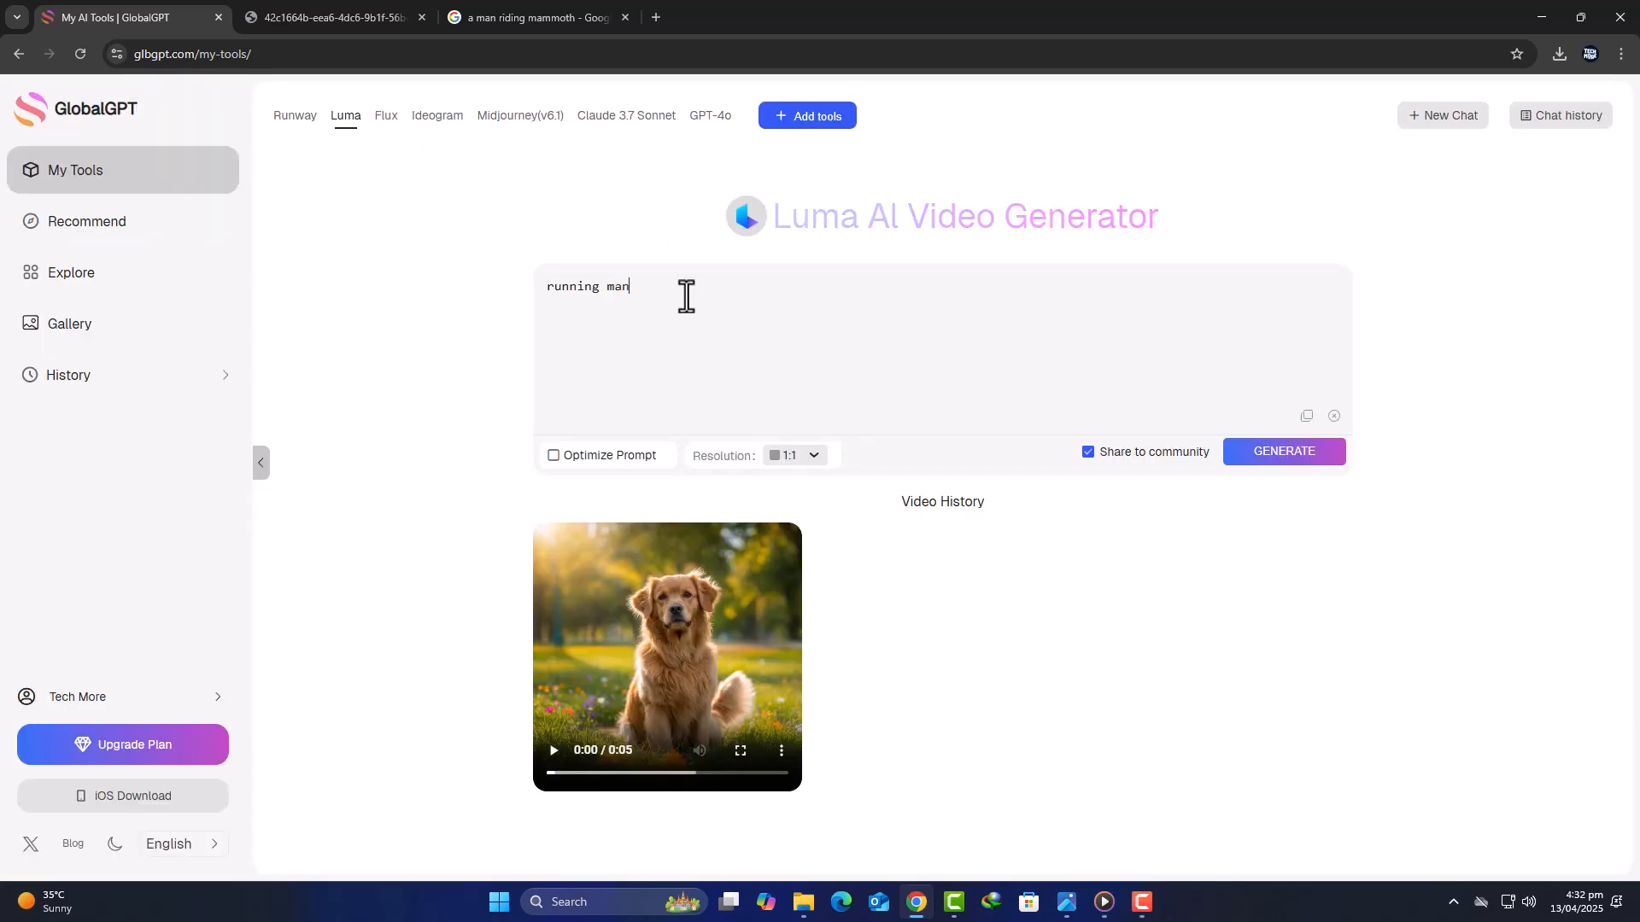
{"action": "type", "text": " e"}
{"action": "key", "text": "BackSpace"}
{"action": "type", "text": "wit"}
{"action": "type", "text": "h wings"}
{"action": "left_click", "coordinate": [794, 454]}
{"action": "left_click", "coordinate": [828, 500]}
{"action": "left_click", "coordinate": [1283, 455]}
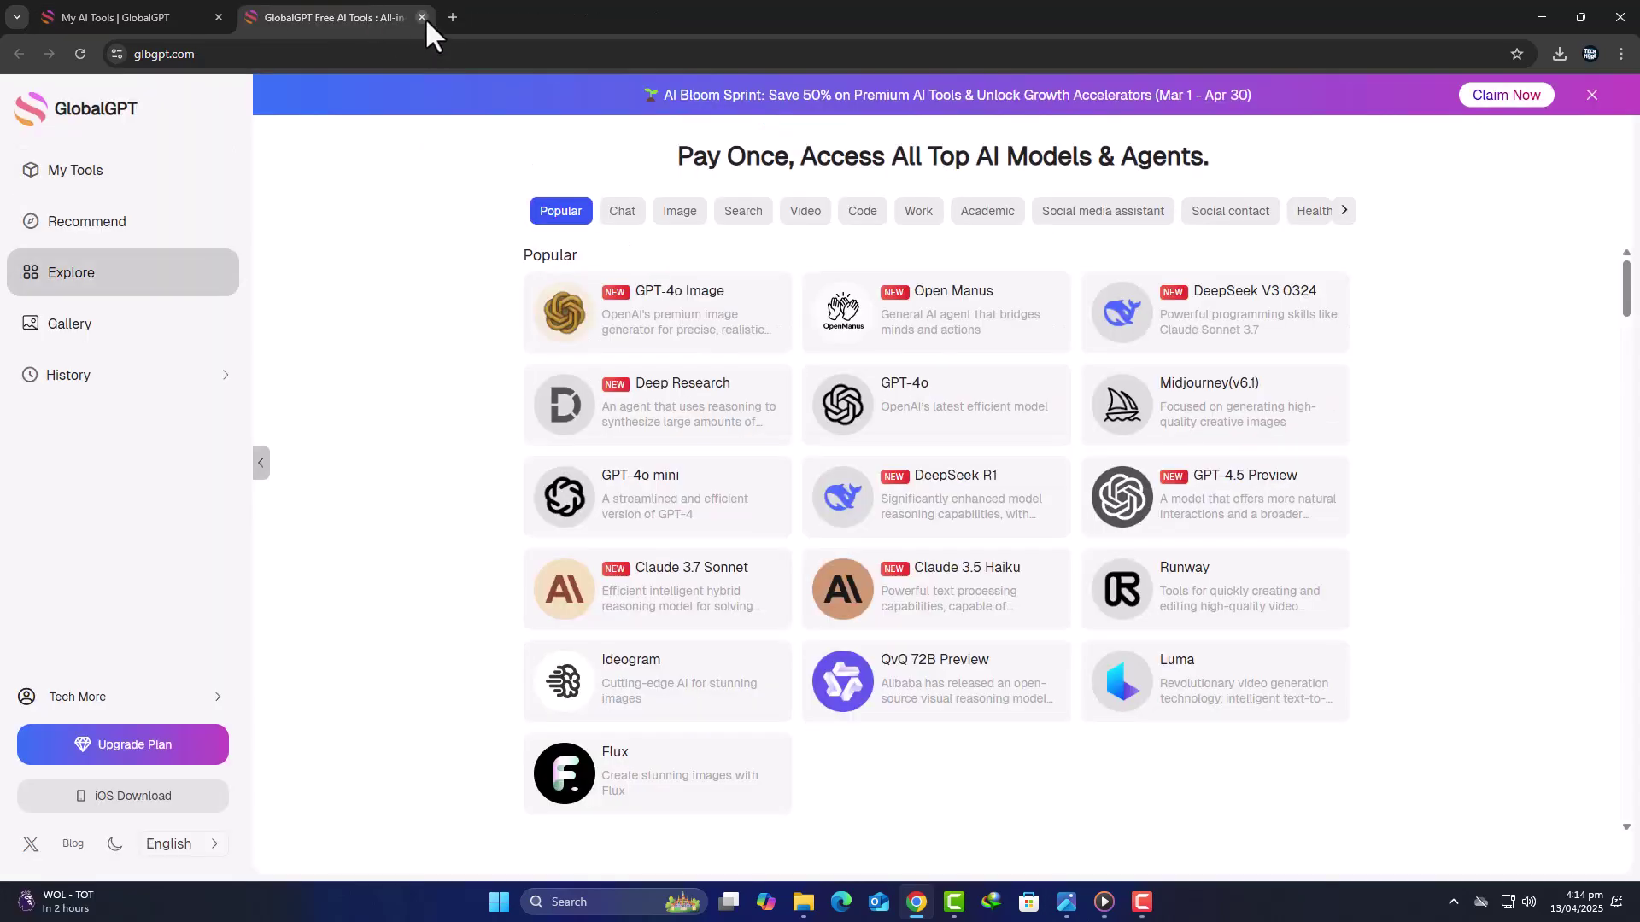
- Close the extra tab and go to the Explore catalogue of AI models
{"action": "left_click", "coordinate": [421, 18]}
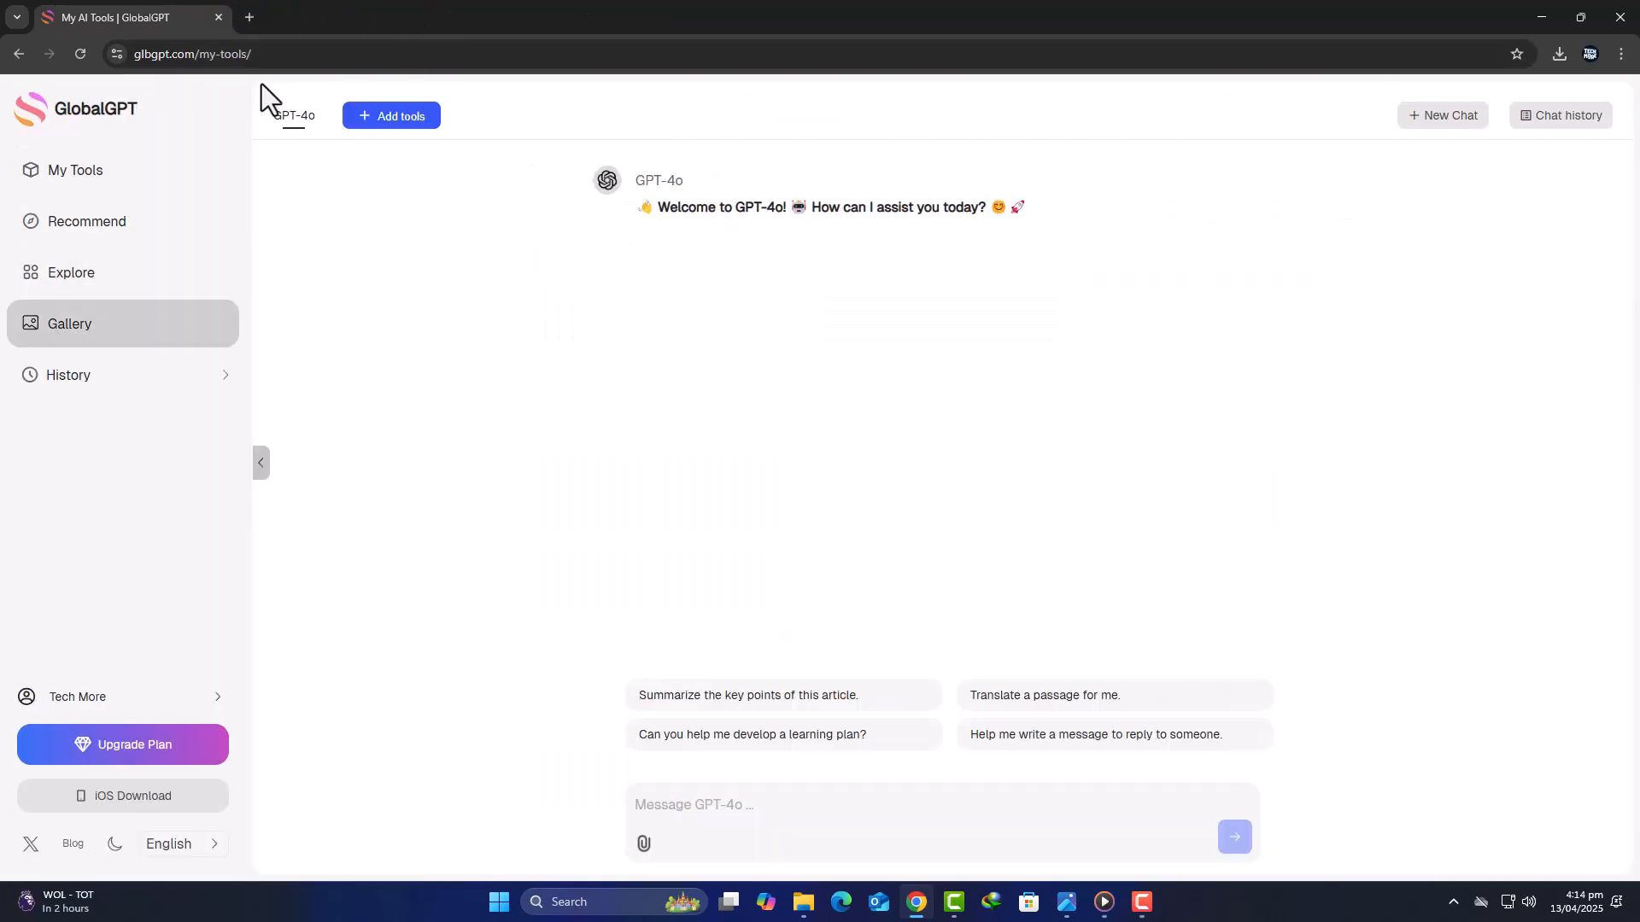
{"action": "left_click", "coordinate": [99, 126]}
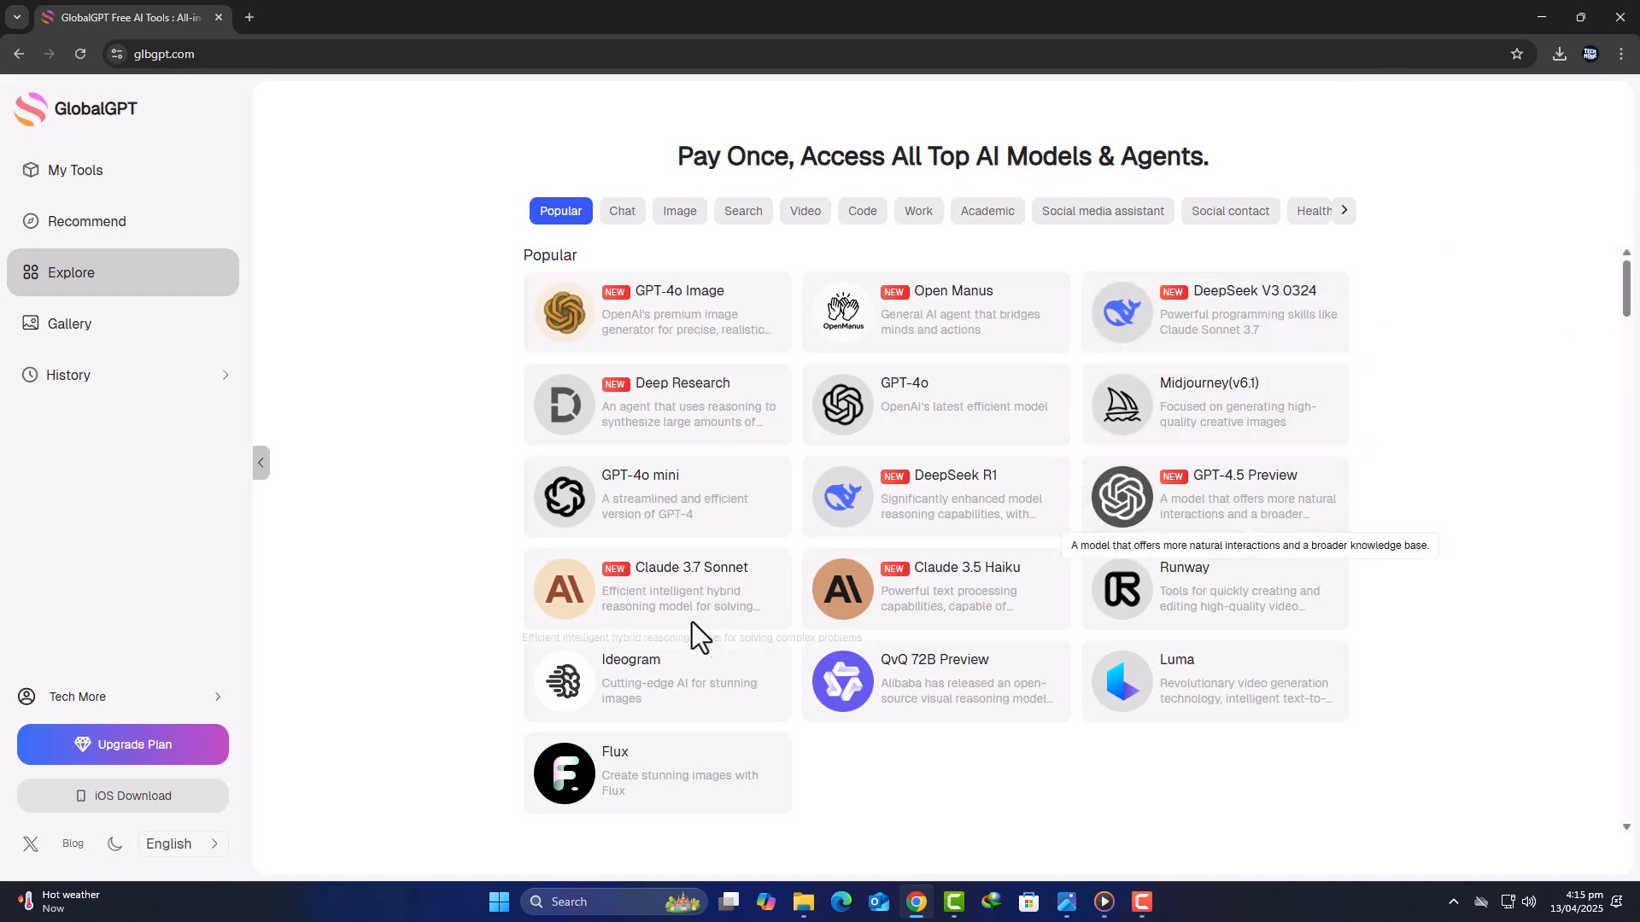
{"action": "scroll", "coordinate": [658, 337], "scroll_direction": "down", "scroll_amount": 1}
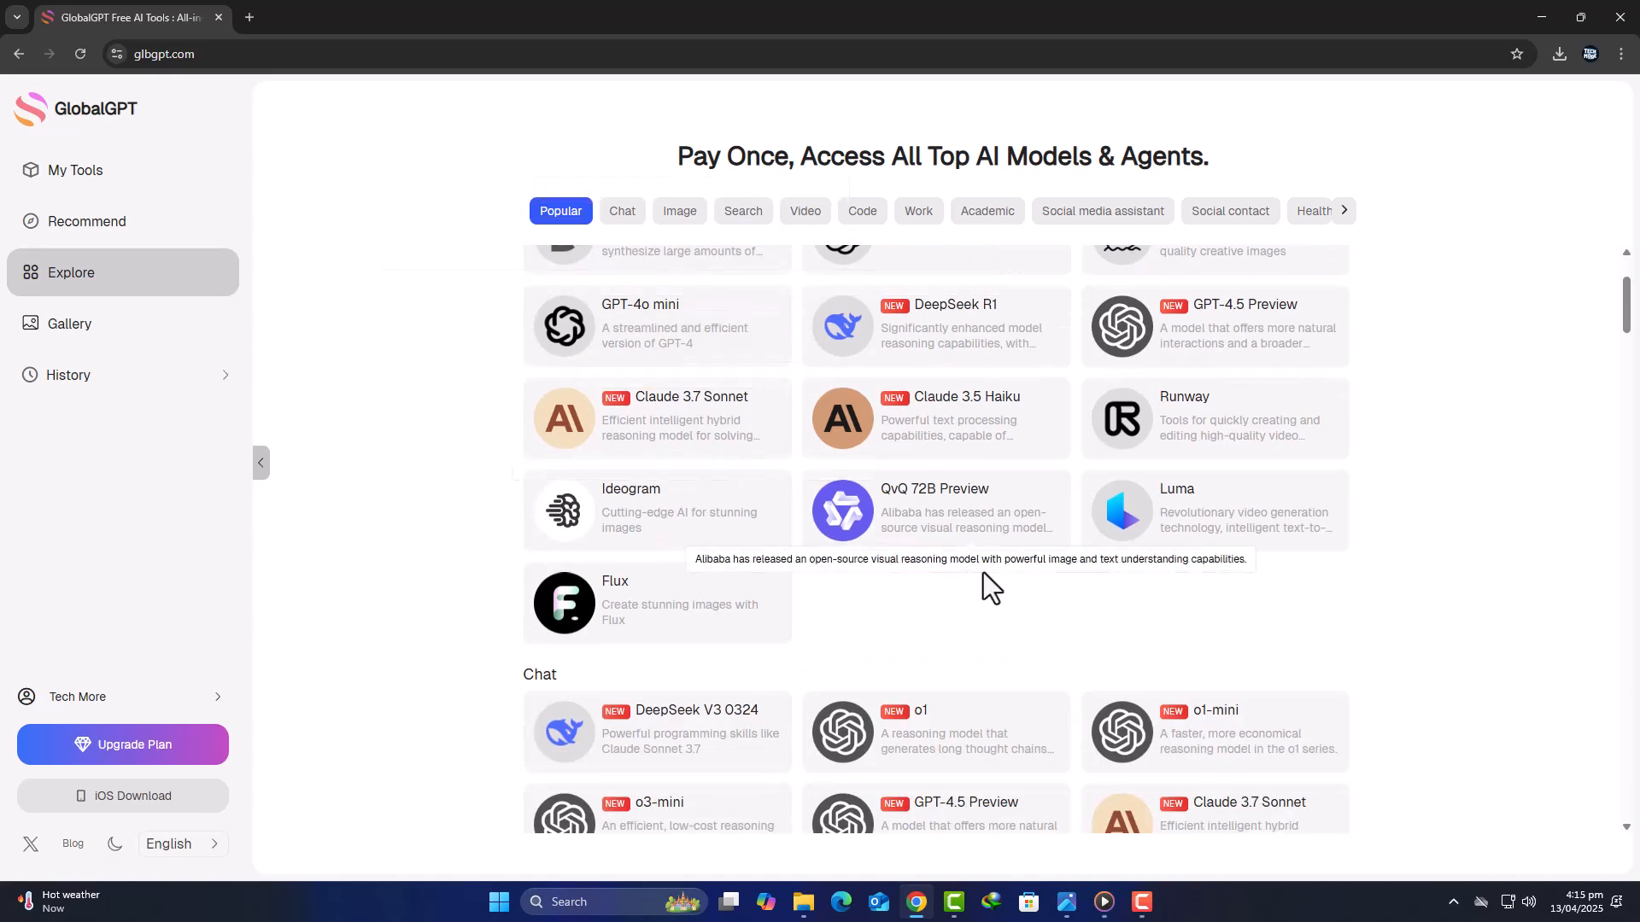
{"action": "scroll", "coordinate": [1025, 595], "scroll_direction": "down", "scroll_amount": 1}
{"action": "scroll", "coordinate": [1192, 605], "scroll_direction": "down", "scroll_amount": 2}
{"action": "scroll", "coordinate": [1273, 593], "scroll_direction": "down", "scroll_amount": 2}
{"action": "scroll", "coordinate": [1273, 592], "scroll_direction": "down", "scroll_amount": 2}
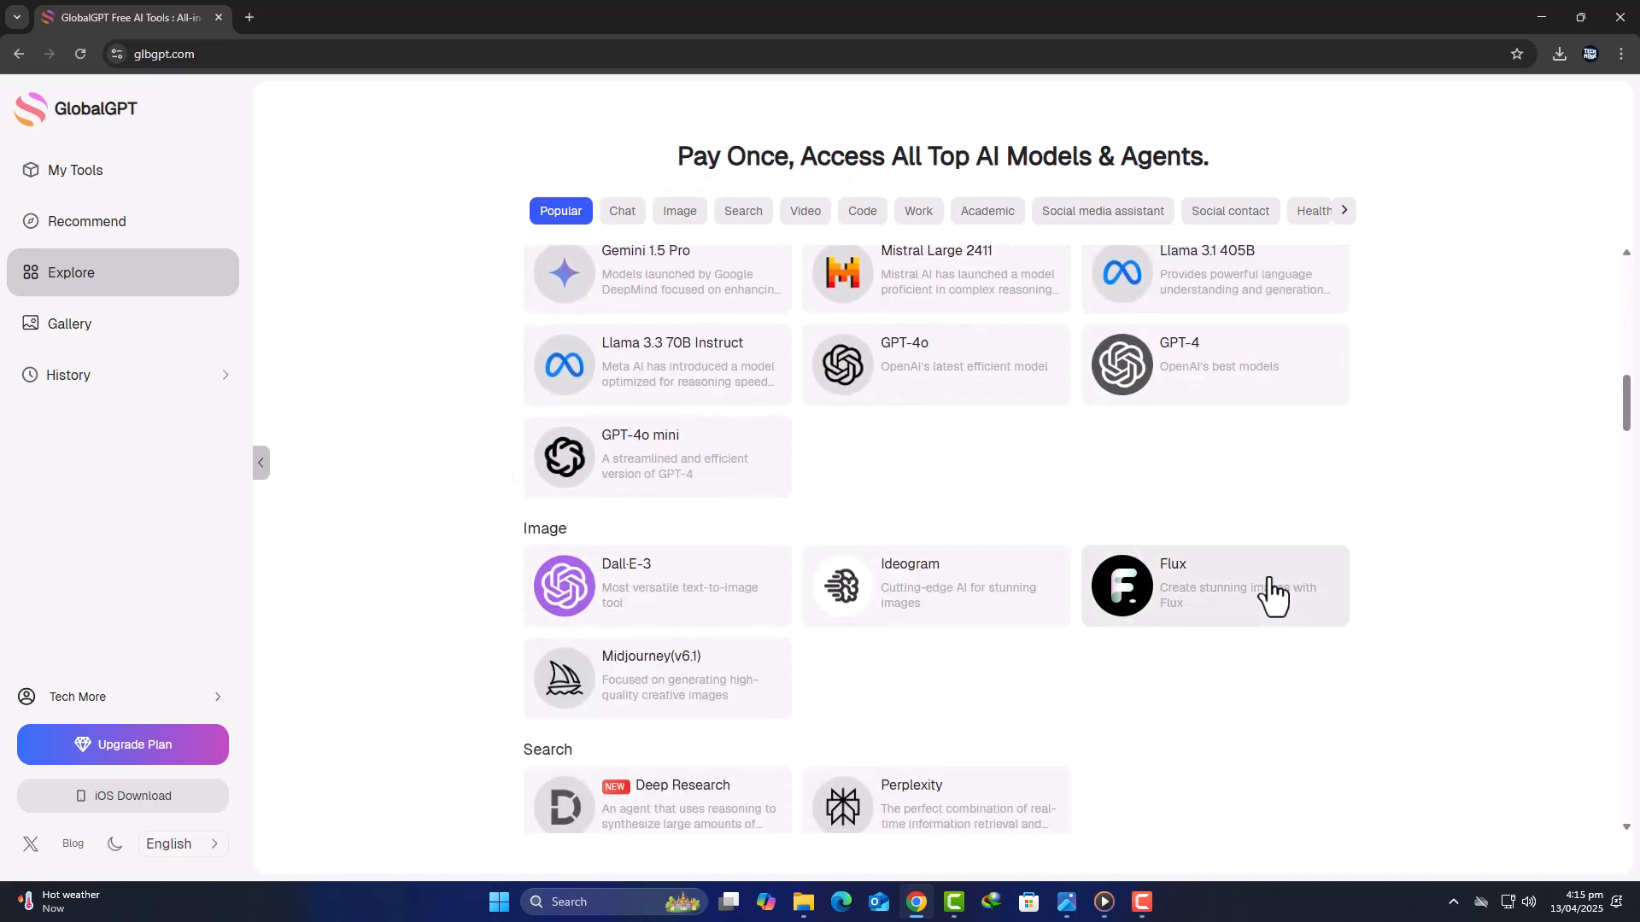
{"action": "scroll", "coordinate": [1263, 589], "scroll_direction": "down", "scroll_amount": 1}
{"action": "scroll", "coordinate": [1282, 587], "scroll_direction": "down", "scroll_amount": 2}
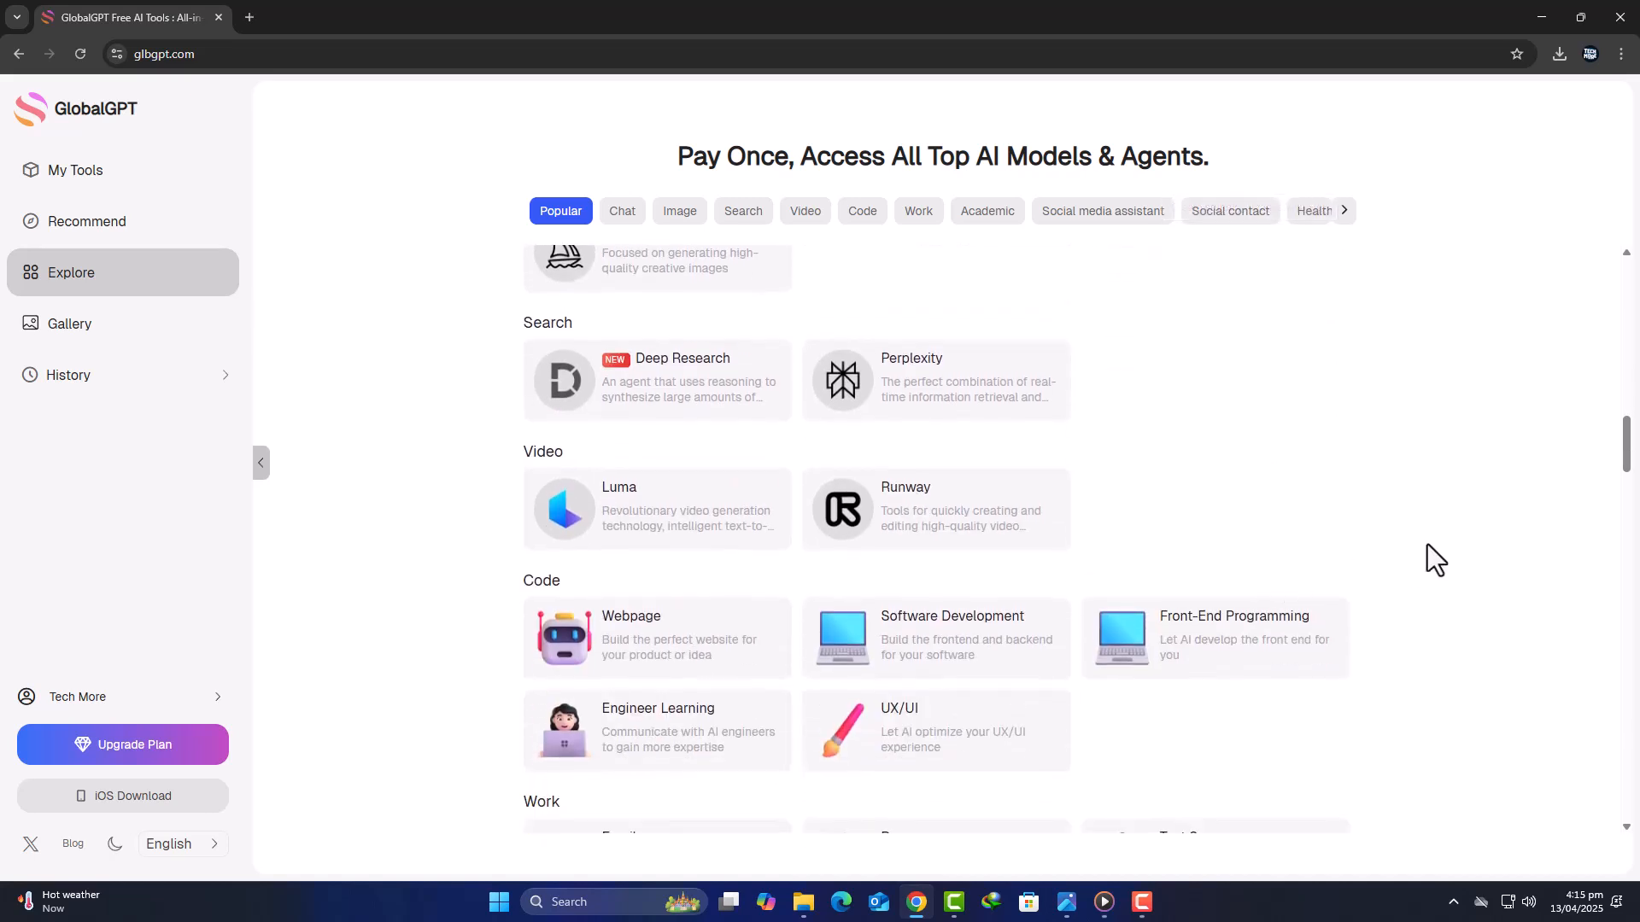
{"action": "scroll", "coordinate": [1428, 546], "scroll_direction": "down", "scroll_amount": 2}
{"action": "scroll", "coordinate": [1425, 548], "scroll_direction": "down", "scroll_amount": 1}
{"action": "scroll", "coordinate": [1422, 549], "scroll_direction": "down", "scroll_amount": 1}
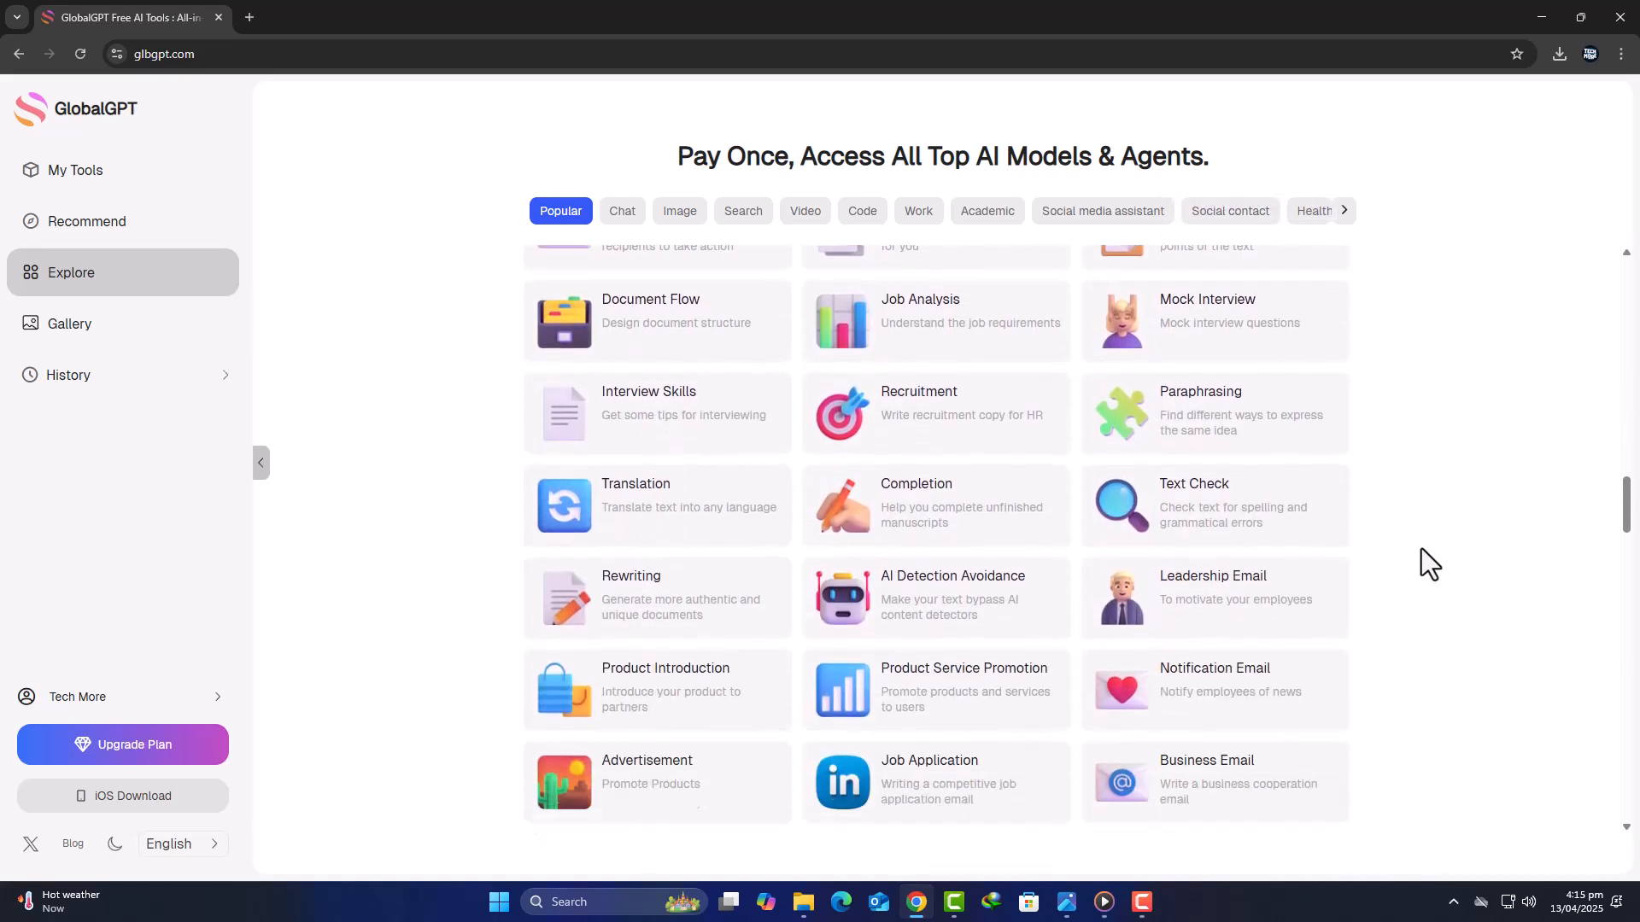
{"action": "scroll", "coordinate": [1423, 553], "scroll_direction": "down", "scroll_amount": 2}
{"action": "scroll", "coordinate": [1422, 553], "scroll_direction": "down", "scroll_amount": 2}
{"action": "scroll", "coordinate": [1422, 553], "scroll_direction": "down", "scroll_amount": 2}
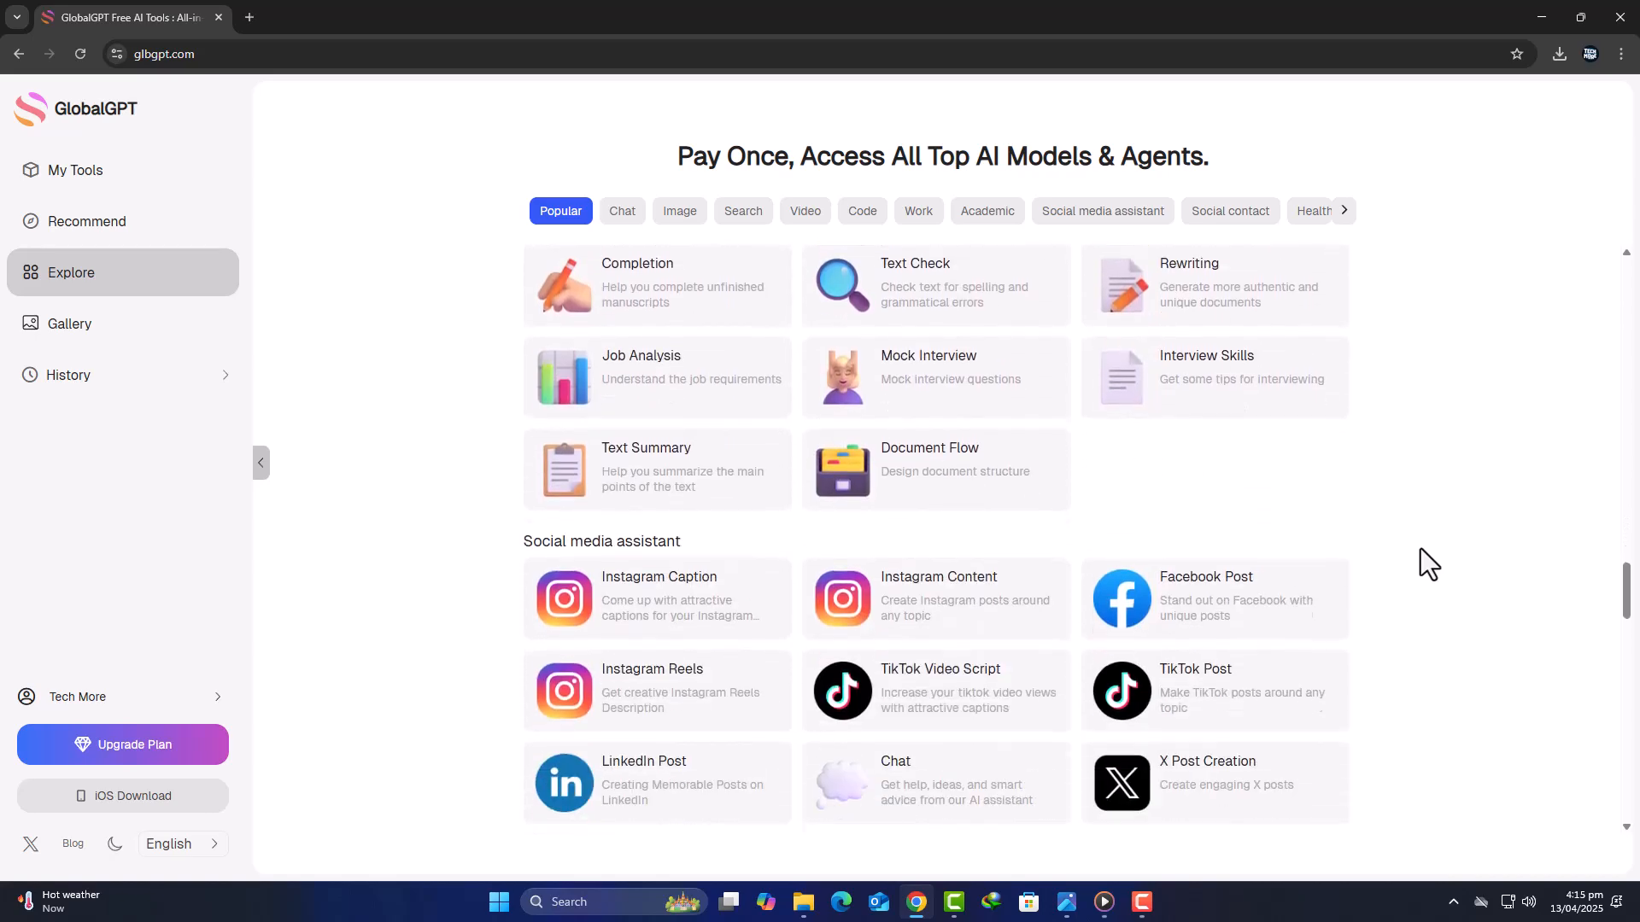
{"action": "scroll", "coordinate": [1421, 548], "scroll_direction": "down", "scroll_amount": 2}
{"action": "scroll", "coordinate": [1422, 549], "scroll_direction": "down", "scroll_amount": 2}
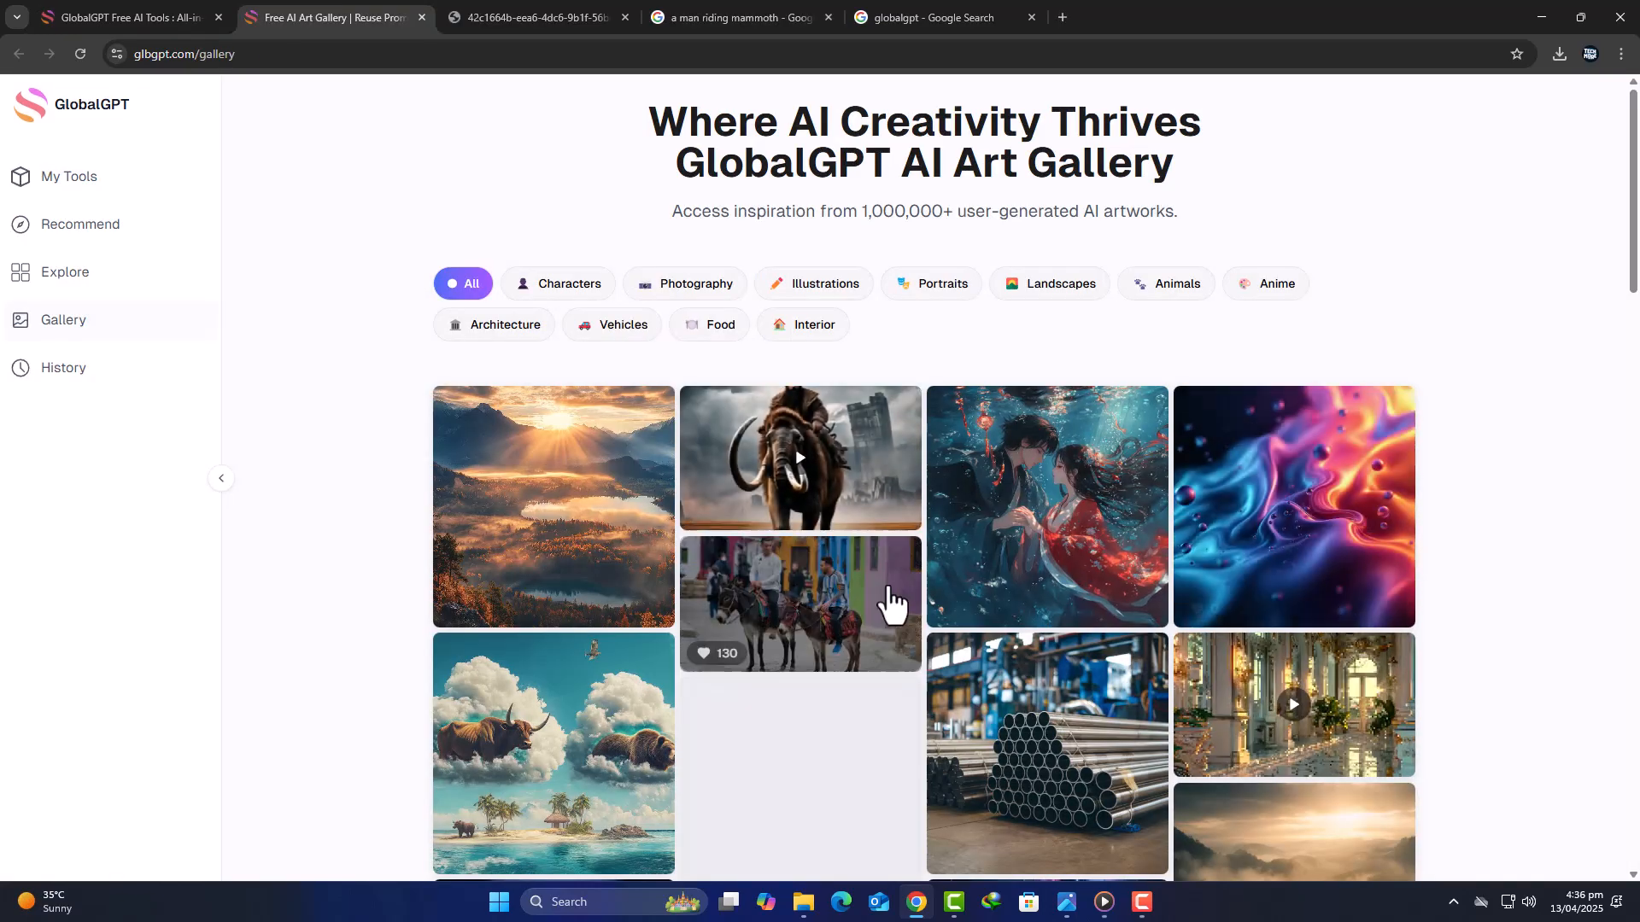
{"action": "mouse_move", "coordinate": [553, 753]}
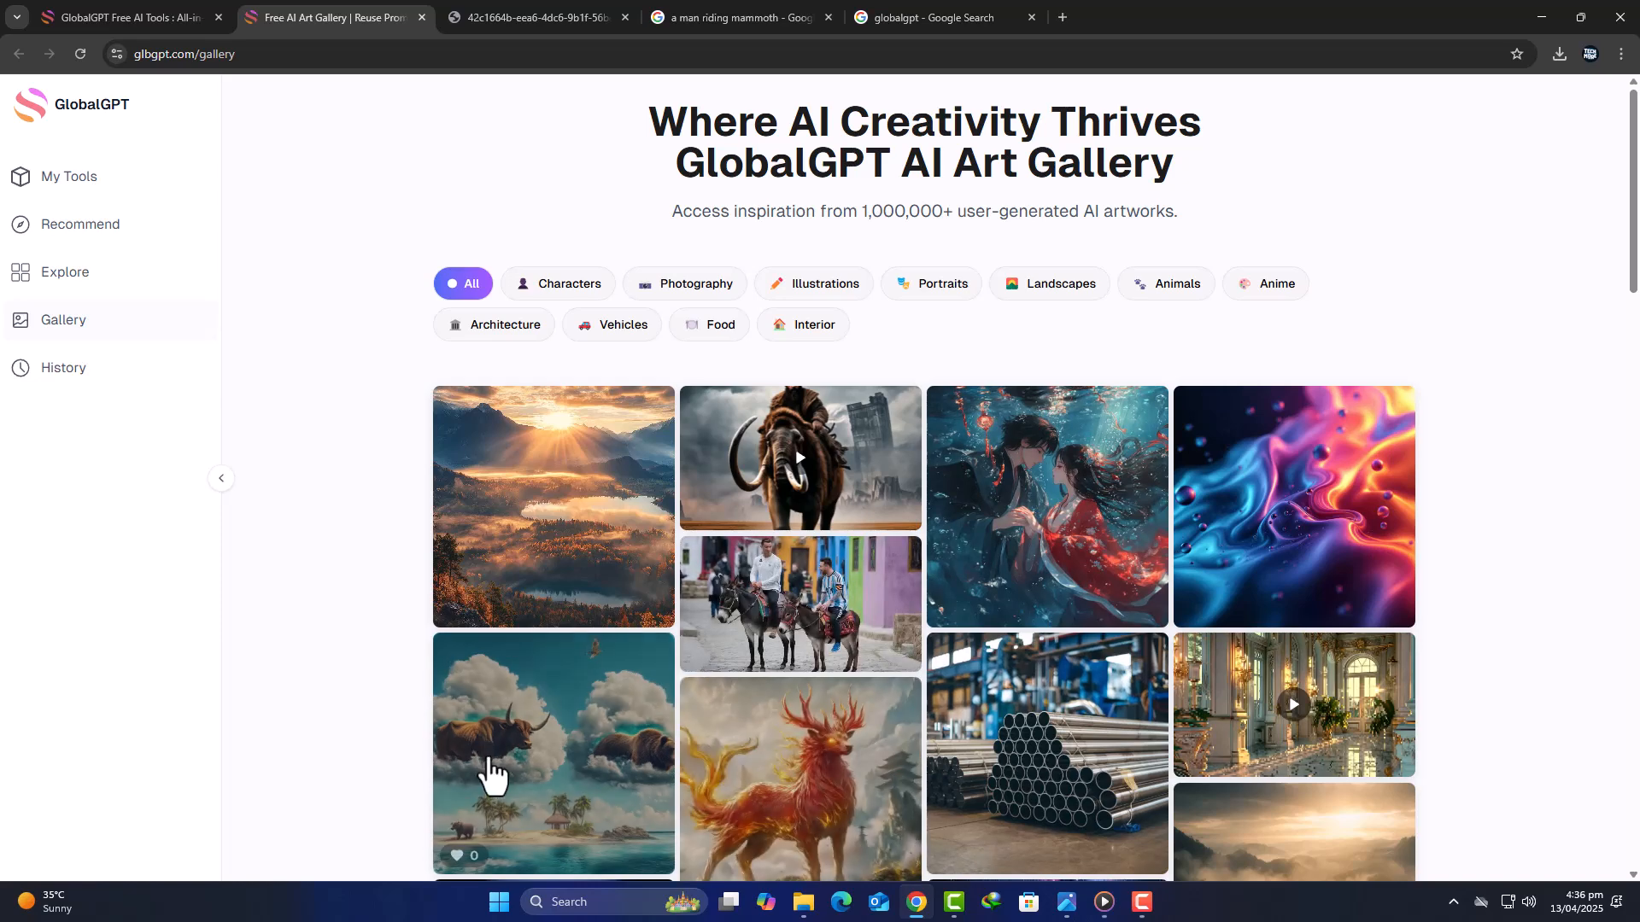
- Filter the gallery by Characters, then by Photography artworks
{"action": "left_click", "coordinate": [582, 285]}
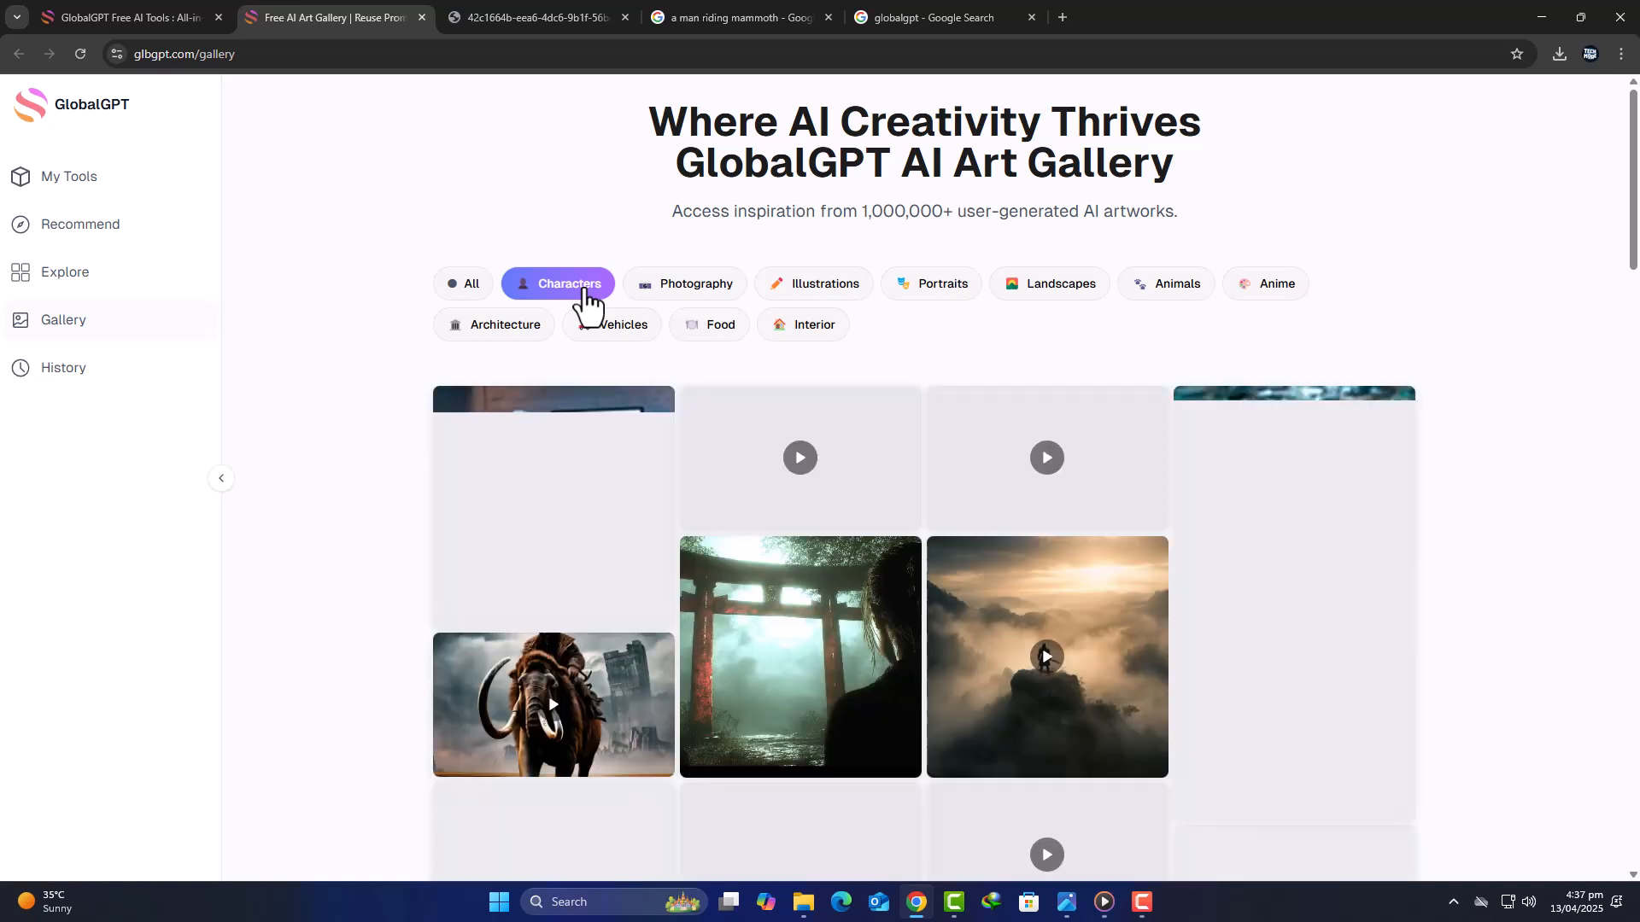
{"action": "left_click", "coordinate": [708, 299]}
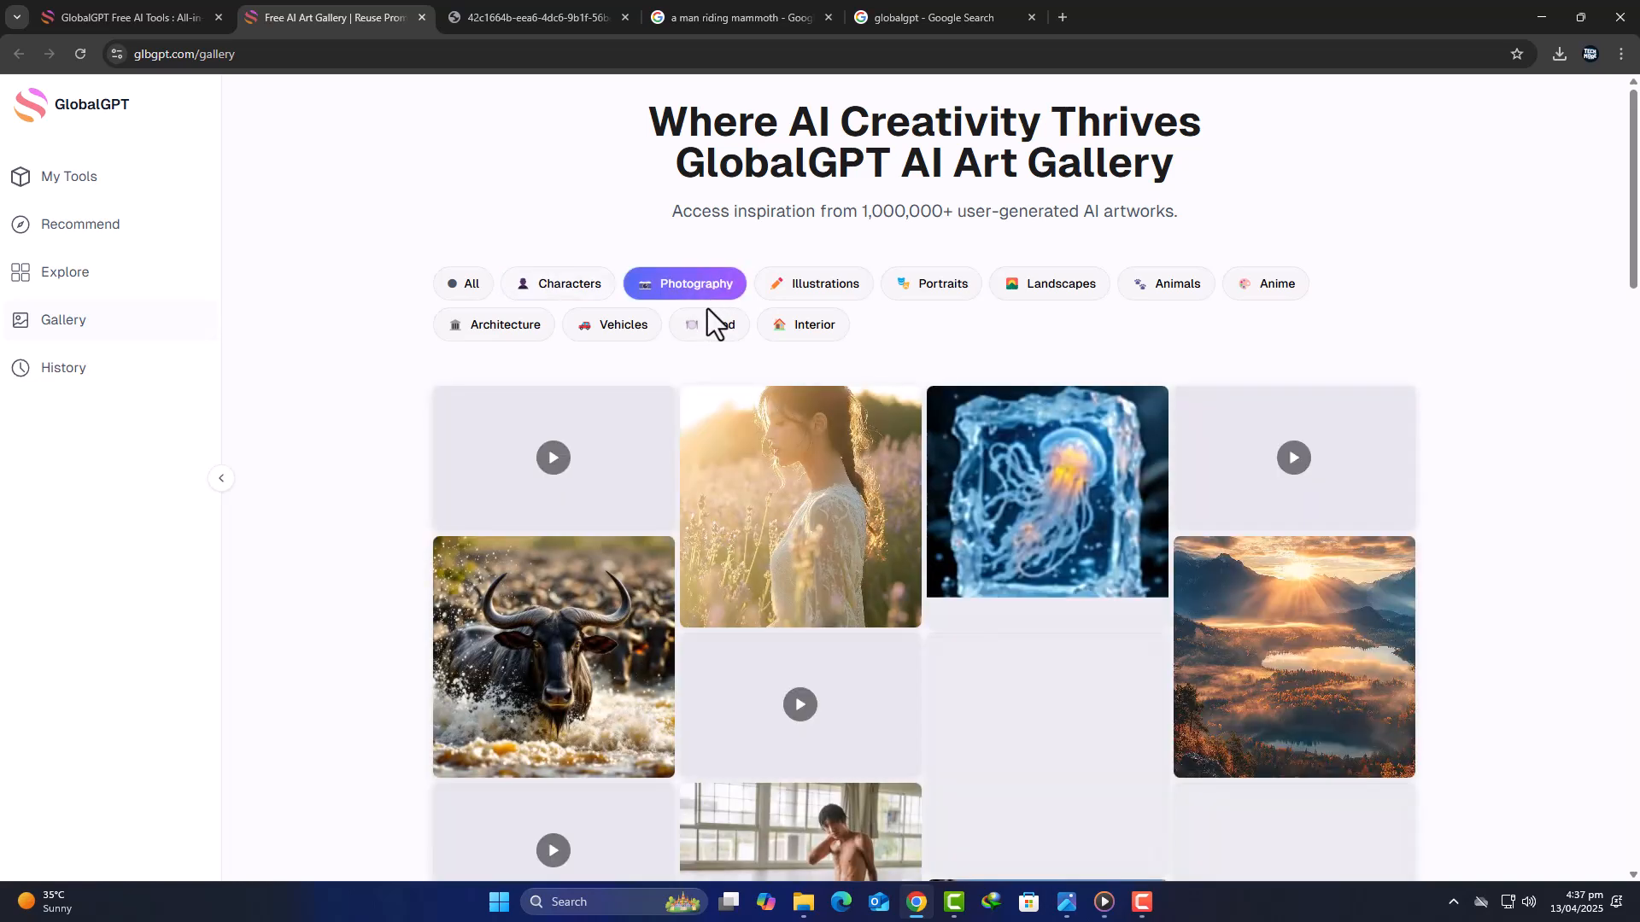